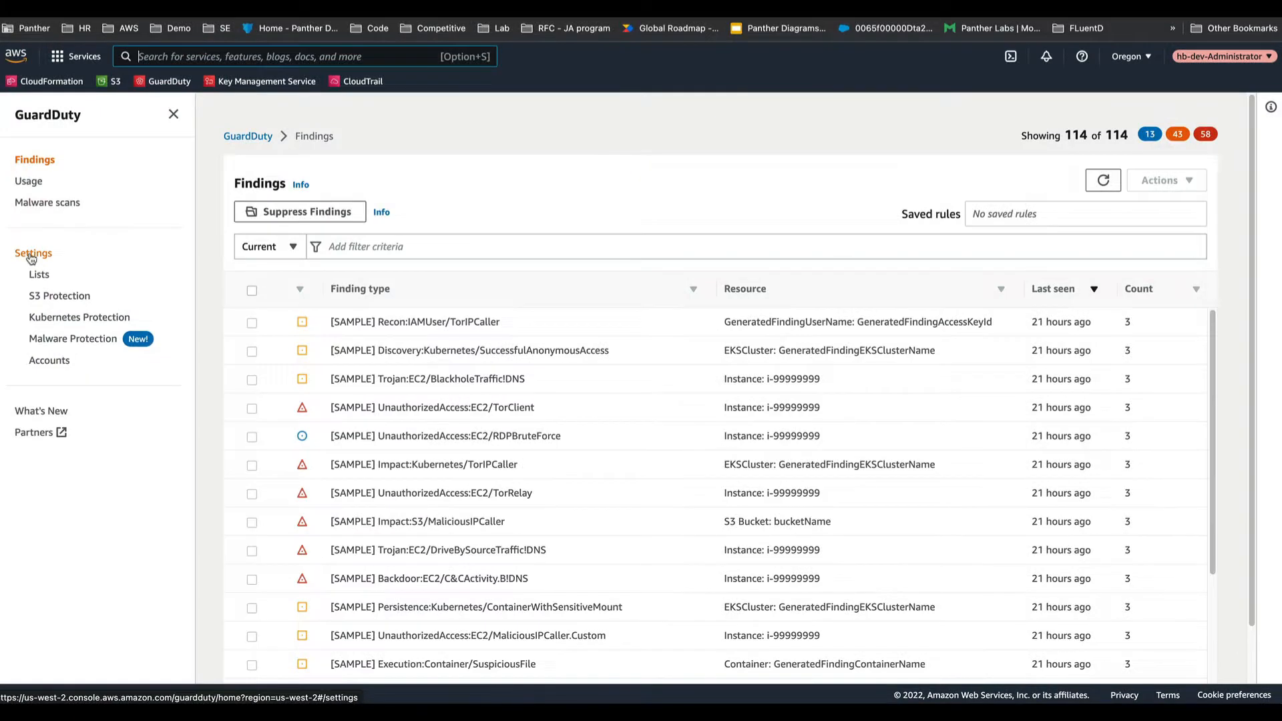
Step: Examine the findings export options and selected S3 bucket in the GuardDuty settings
{"action": "left_click", "coordinate": [30, 258]}
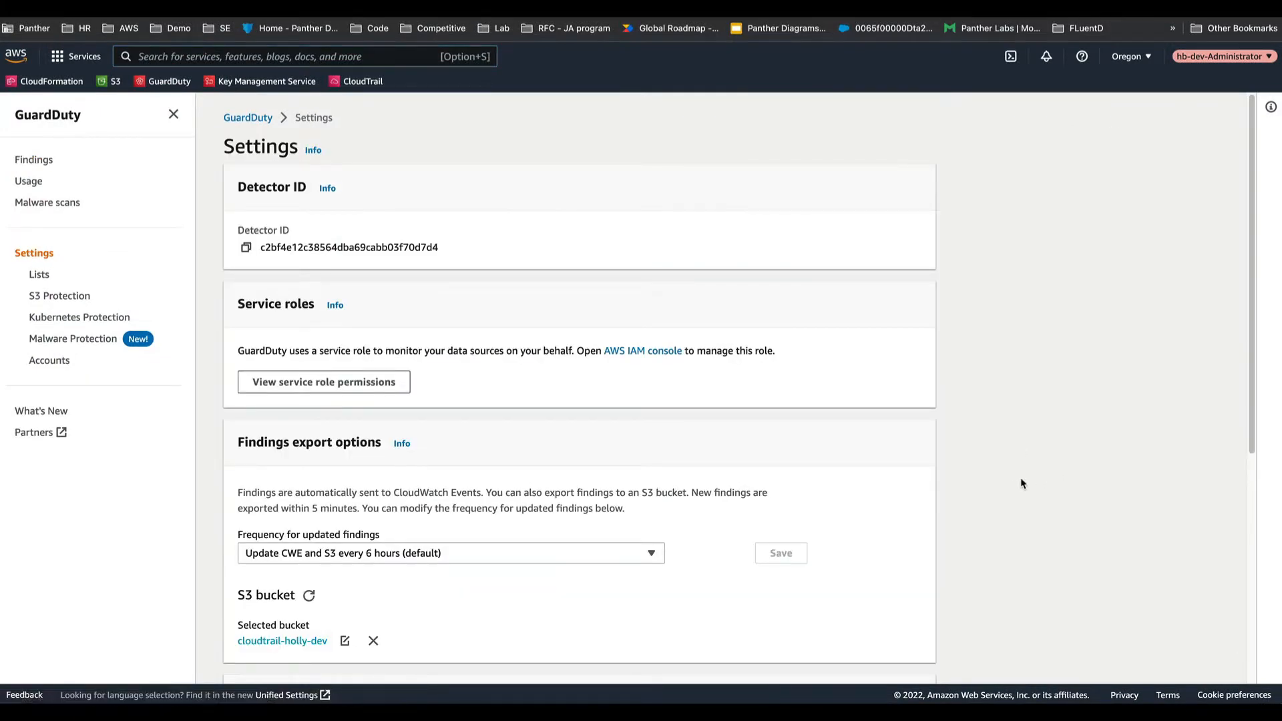
{"action": "scroll", "coordinate": [1010, 480], "scroll_direction": "down", "scroll_amount": 2}
{"action": "scroll", "coordinate": [1010, 481], "scroll_direction": "down", "scroll_amount": 6}
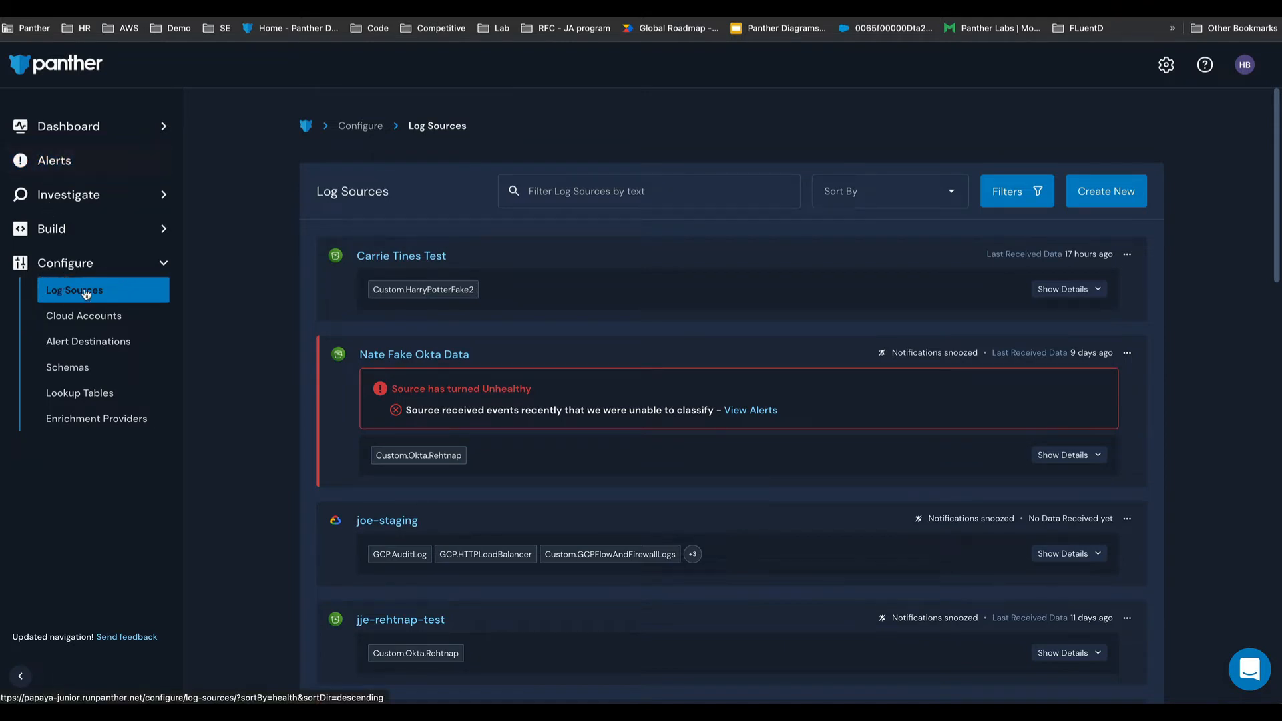
Step: In Panther, start creating a new AWS log source with AWS S3 Bucket as the transport method
{"action": "left_click", "coordinate": [1106, 193]}
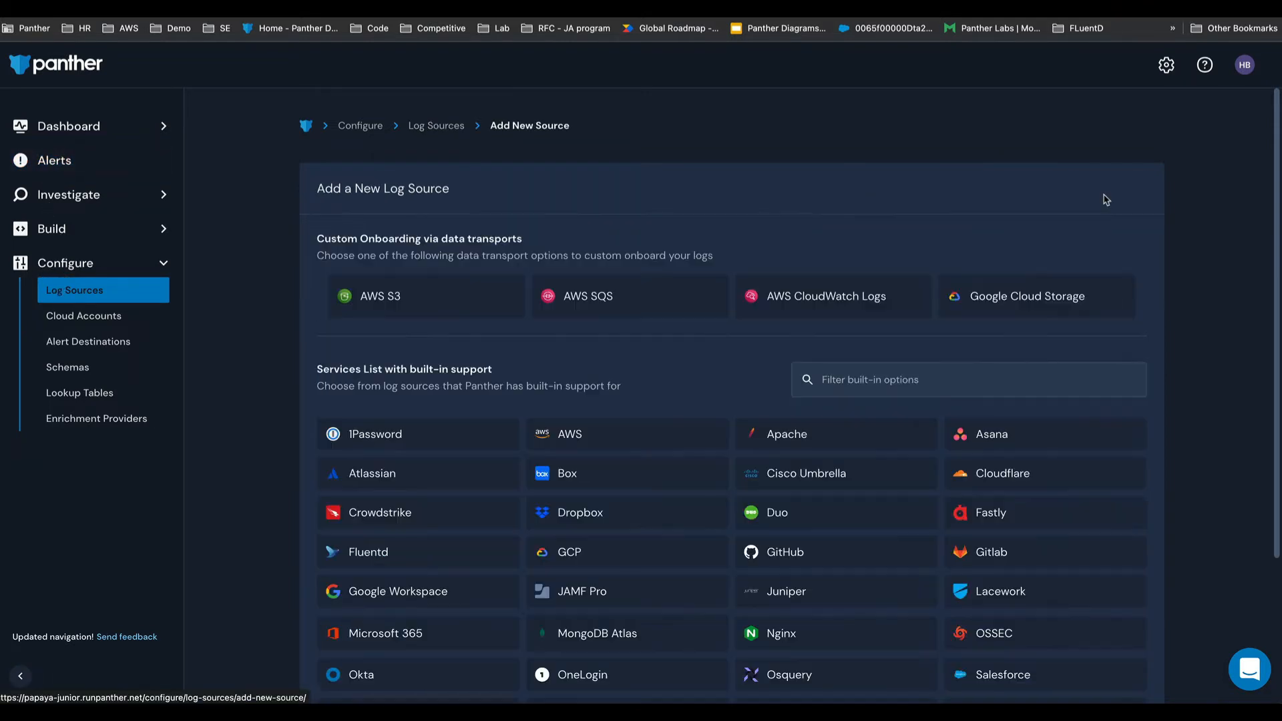
{"action": "scroll", "coordinate": [534, 400], "scroll_direction": "down", "scroll_amount": 2}
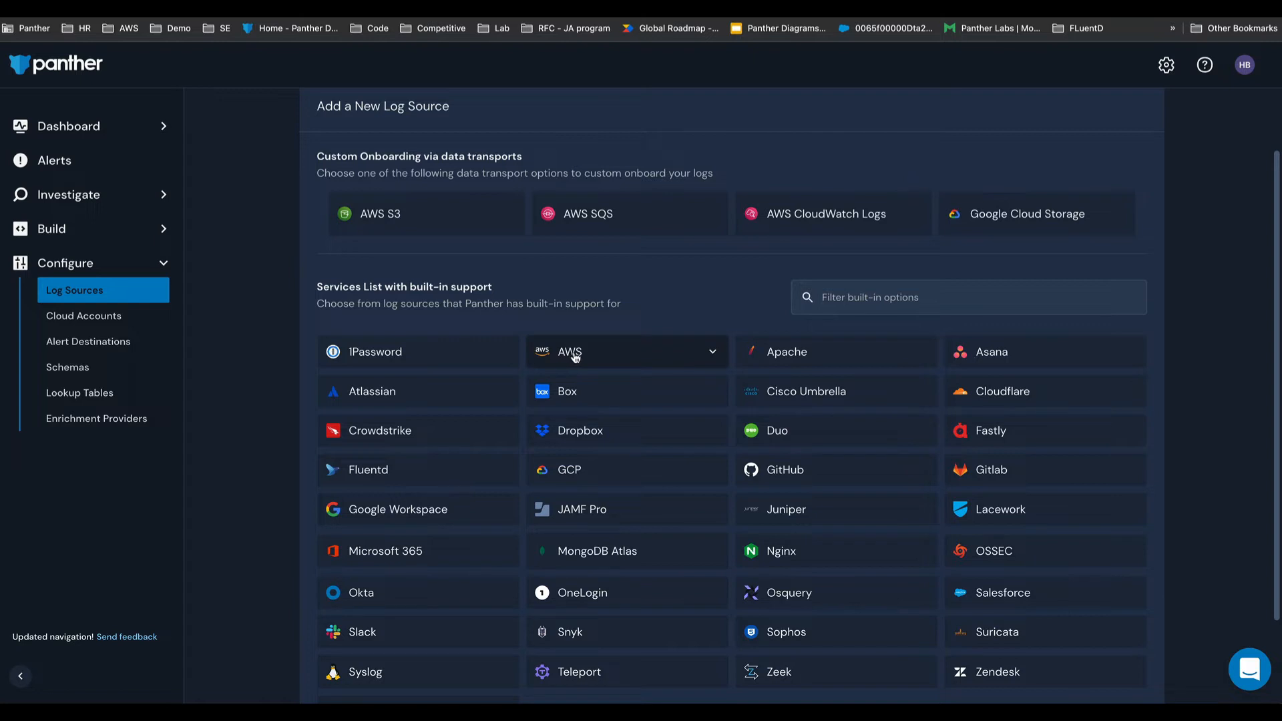
{"action": "left_click", "coordinate": [596, 360]}
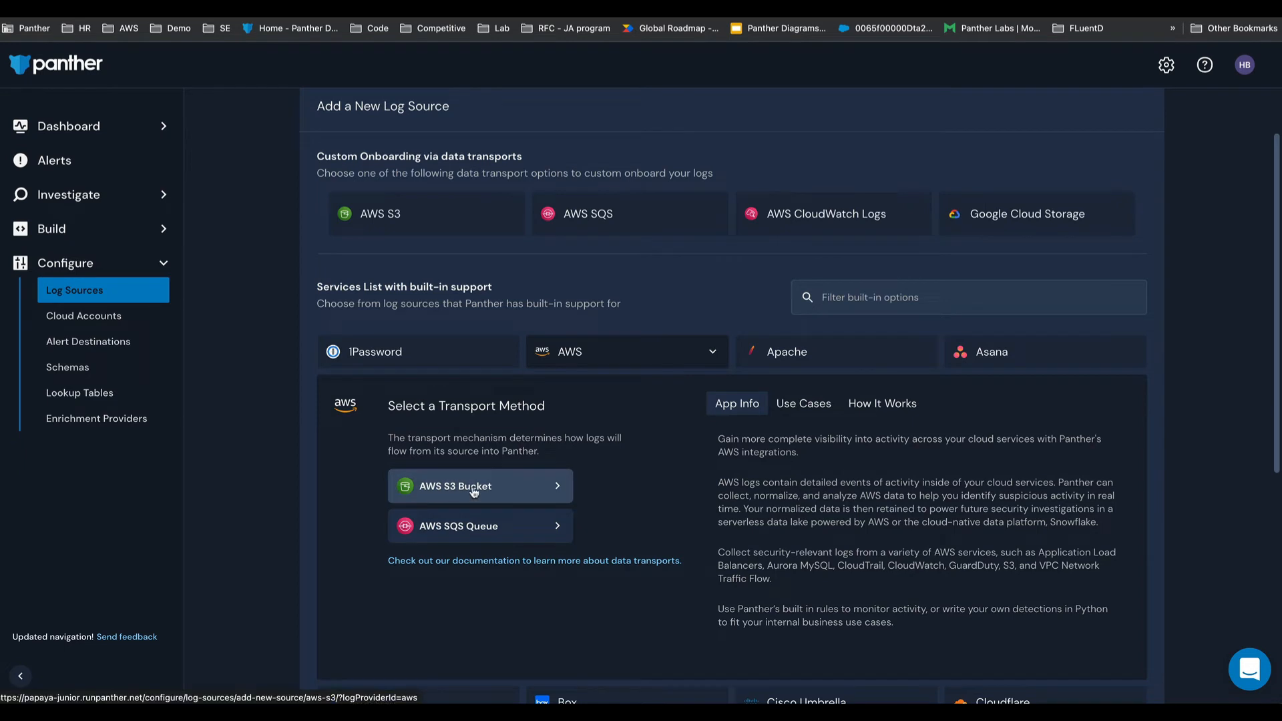
{"action": "left_click", "coordinate": [518, 488]}
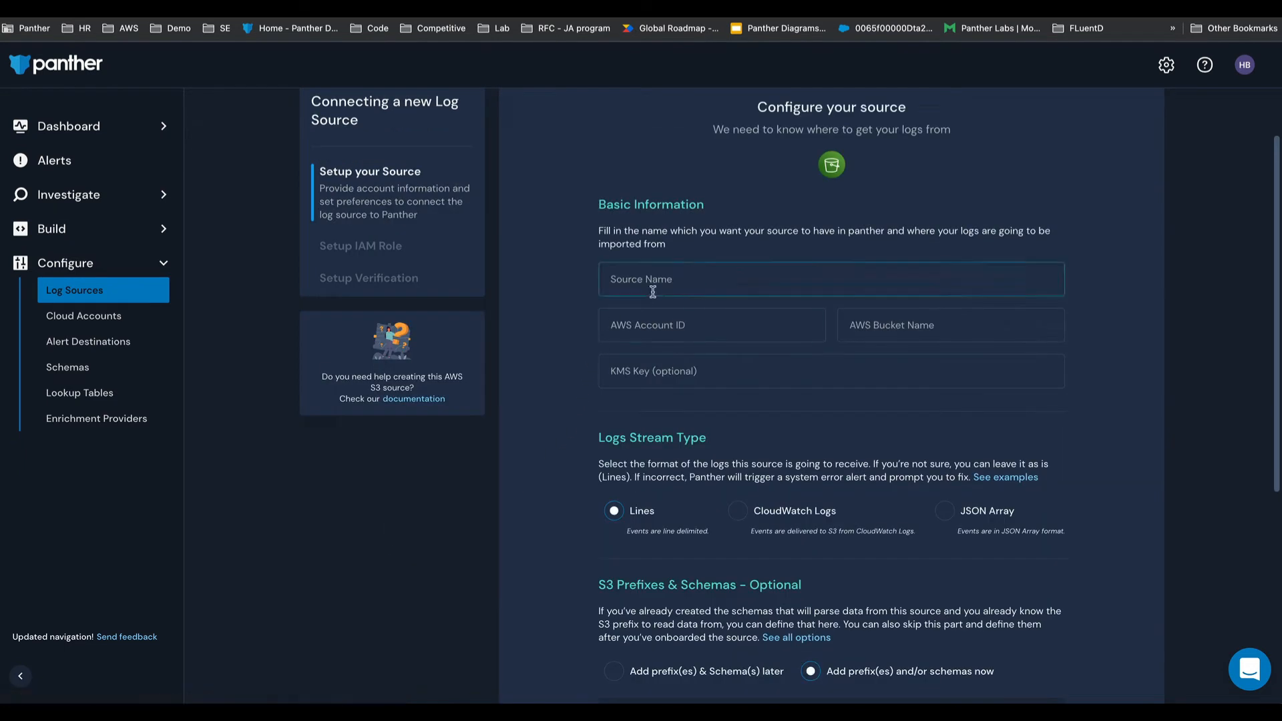
Step: Name the source GuardDuty-dev-hb and fill in the AWS account ID copied from the AWS console
{"action": "left_click", "coordinate": [664, 279]}
{"action": "type", "text": "GuardDuty-dev-hbn"}
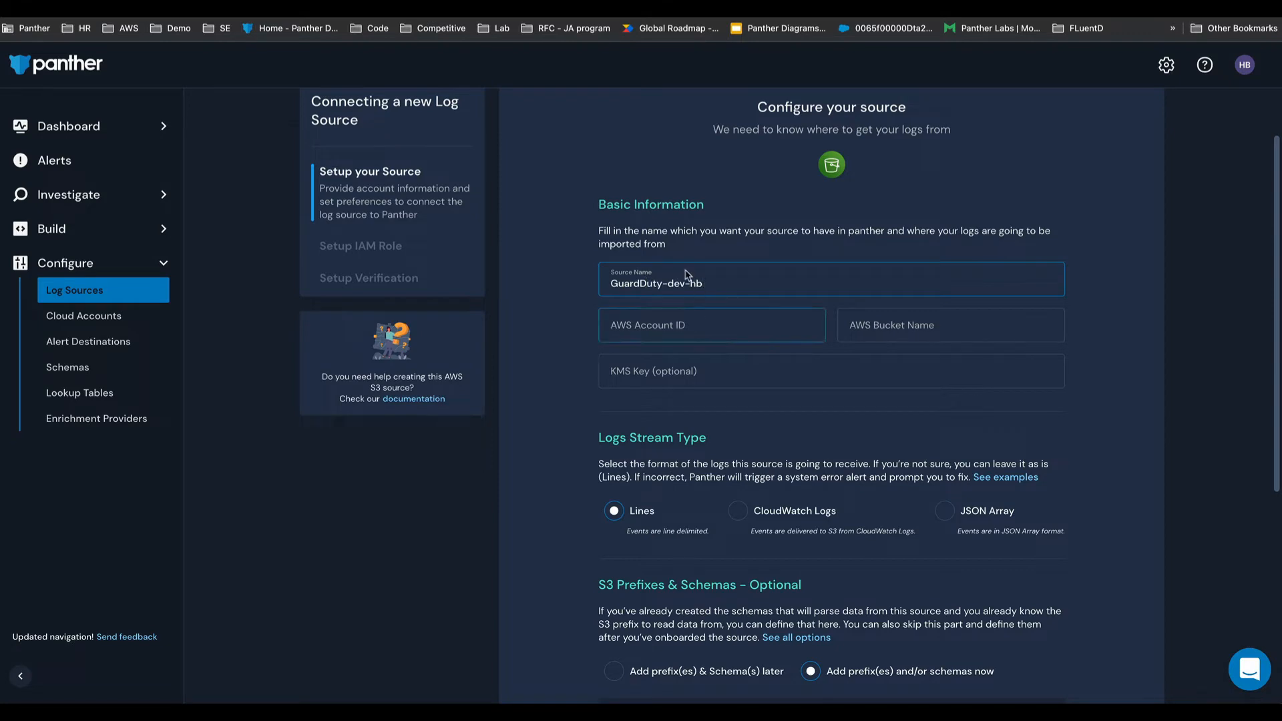
{"action": "key", "text": "ctrl+Tab"}
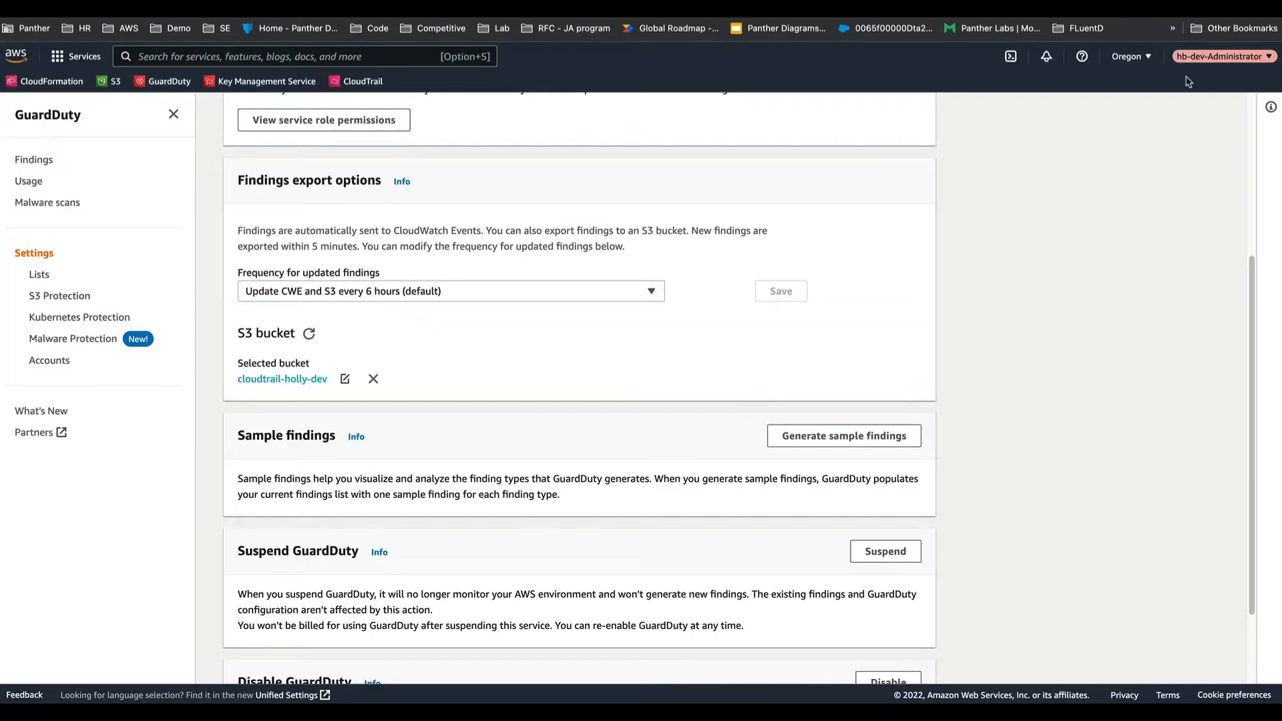
{"action": "left_click", "coordinate": [1204, 58]}
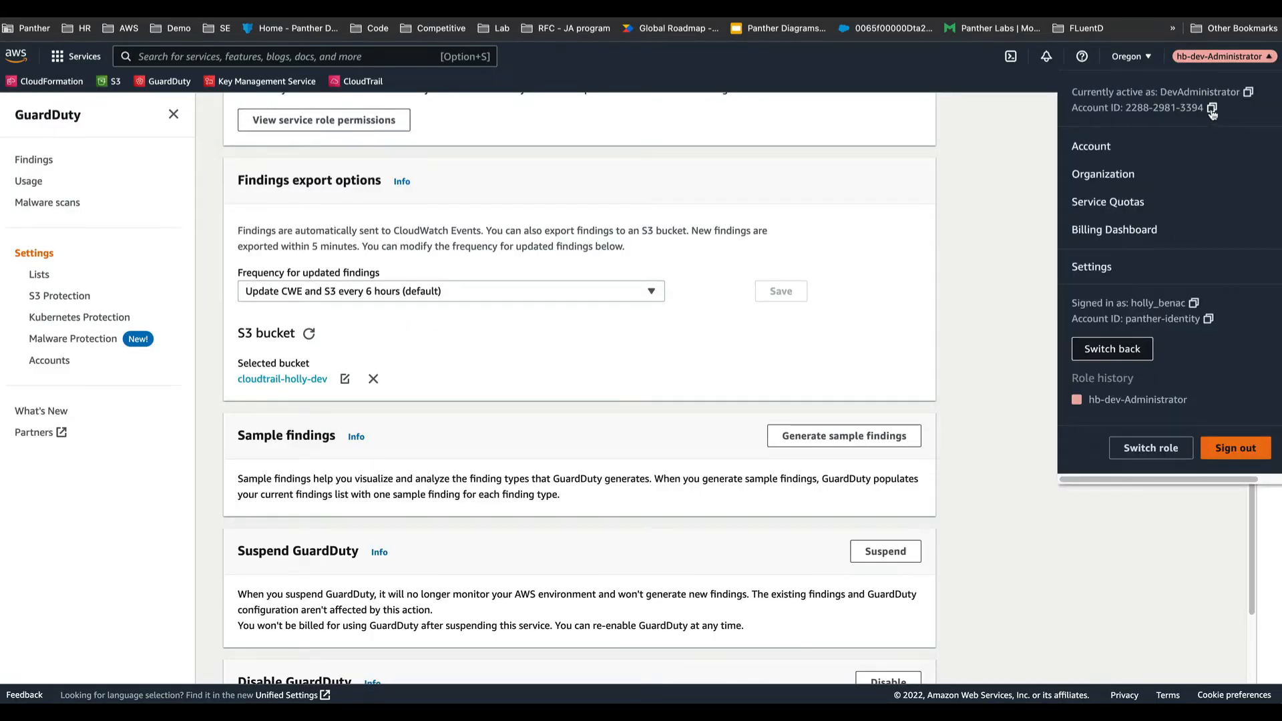
{"action": "left_click", "coordinate": [348, 10]}
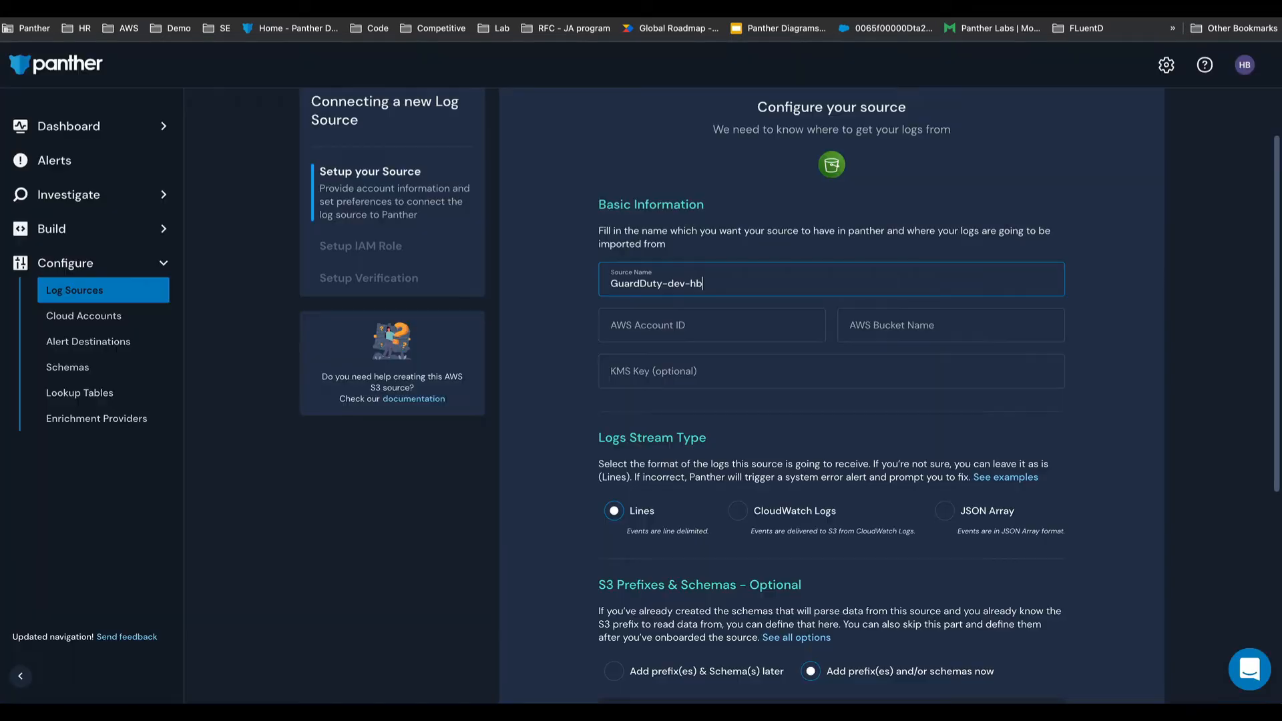
{"action": "right_click", "coordinate": [708, 320]}
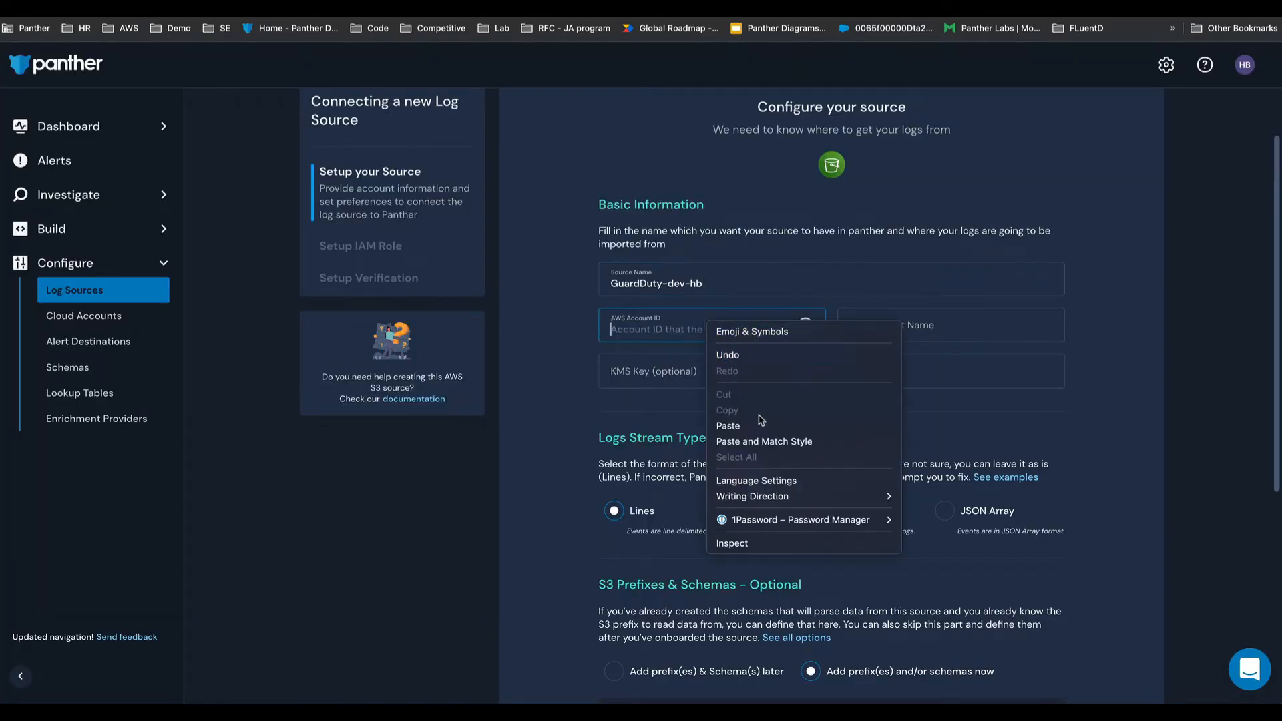
{"action": "left_click", "coordinate": [762, 426]}
{"action": "key", "text": "Tab"}
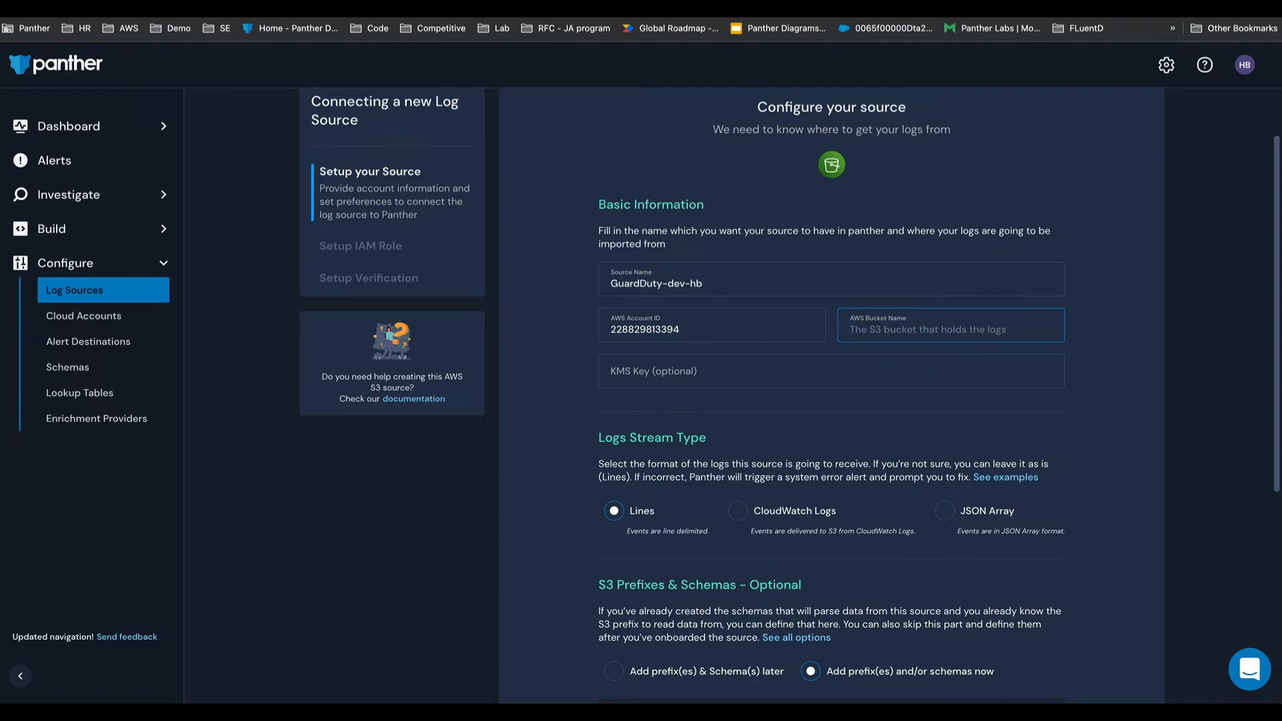
Step: Copy the selected bucket's name from GuardDuty's findings export options into the new source's AWS bucket name
{"action": "left_click", "coordinate": [301, 9]}
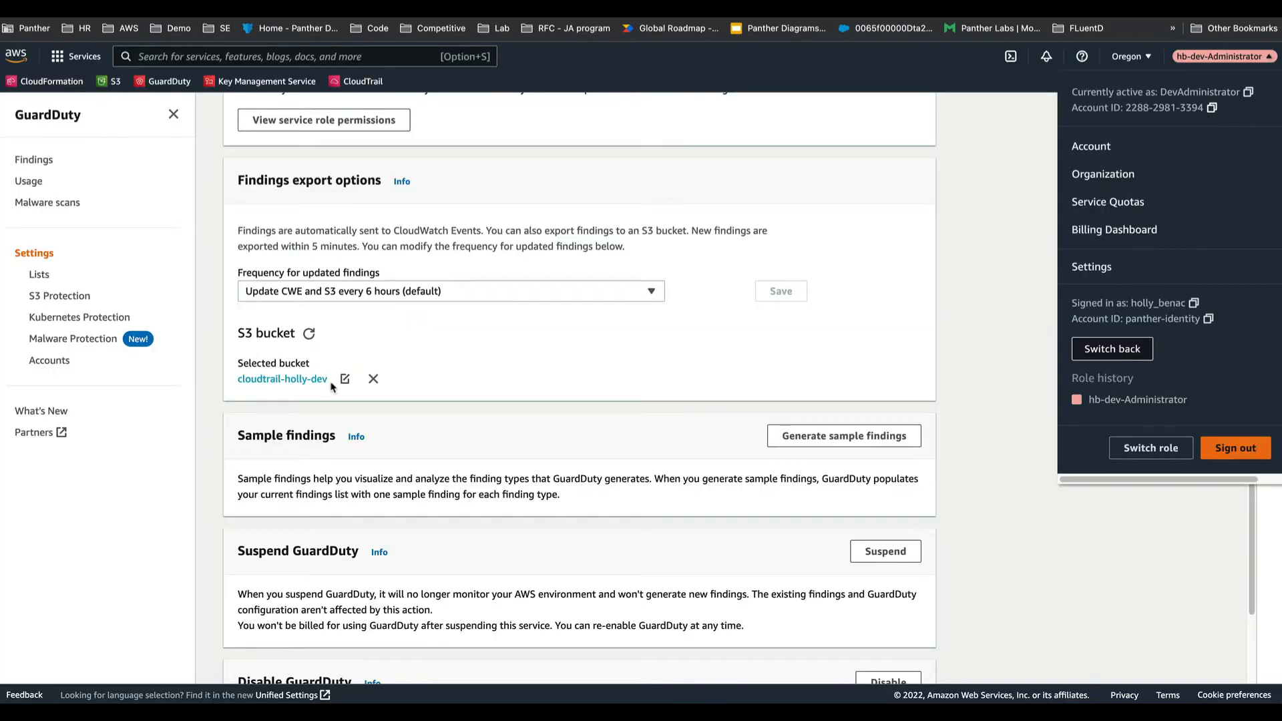
{"action": "left_click_drag", "start_coordinate": [330, 382], "coordinate": [238, 378]}
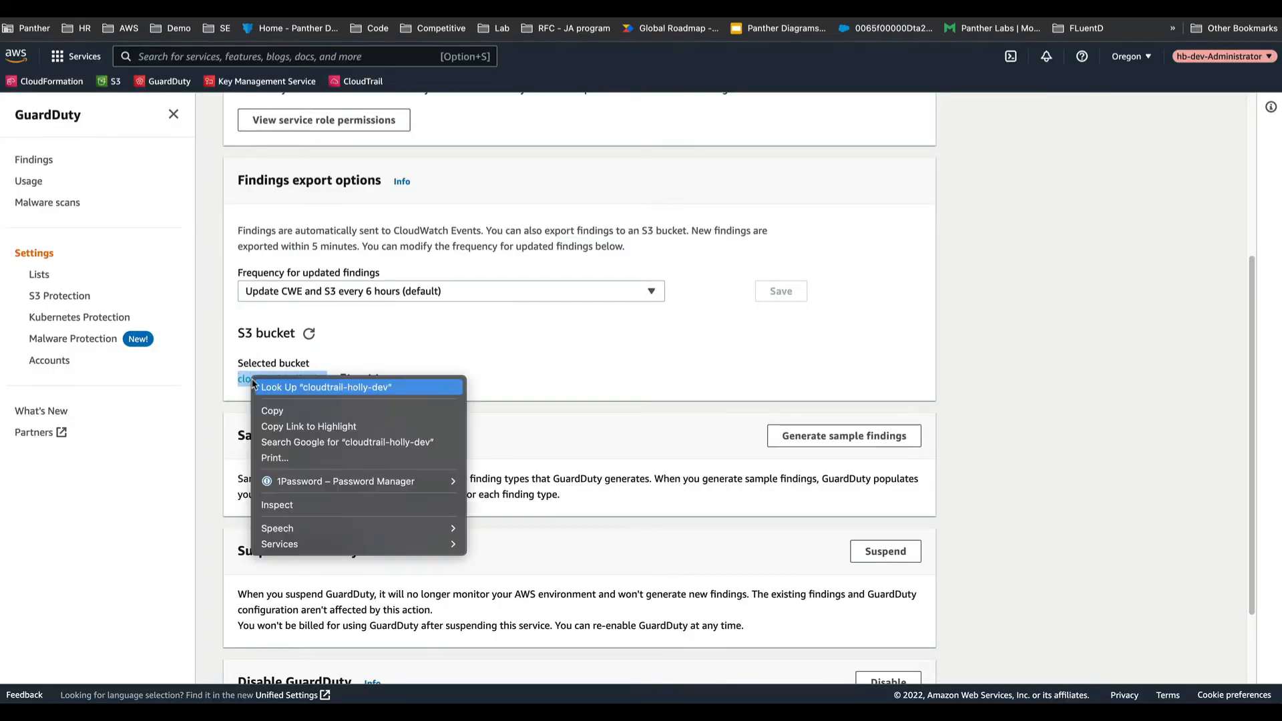
{"action": "right_click", "coordinate": [253, 378]}
{"action": "left_click", "coordinate": [270, 411]}
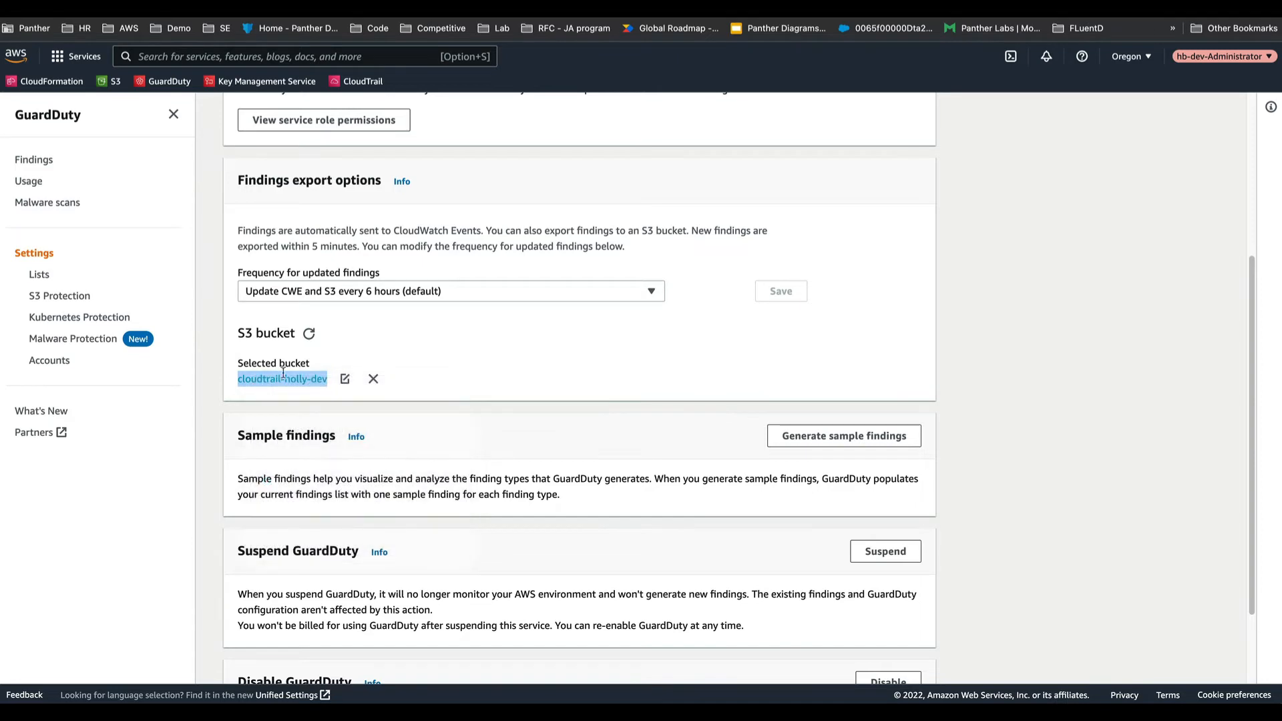
{"action": "left_click", "coordinate": [608, 10]}
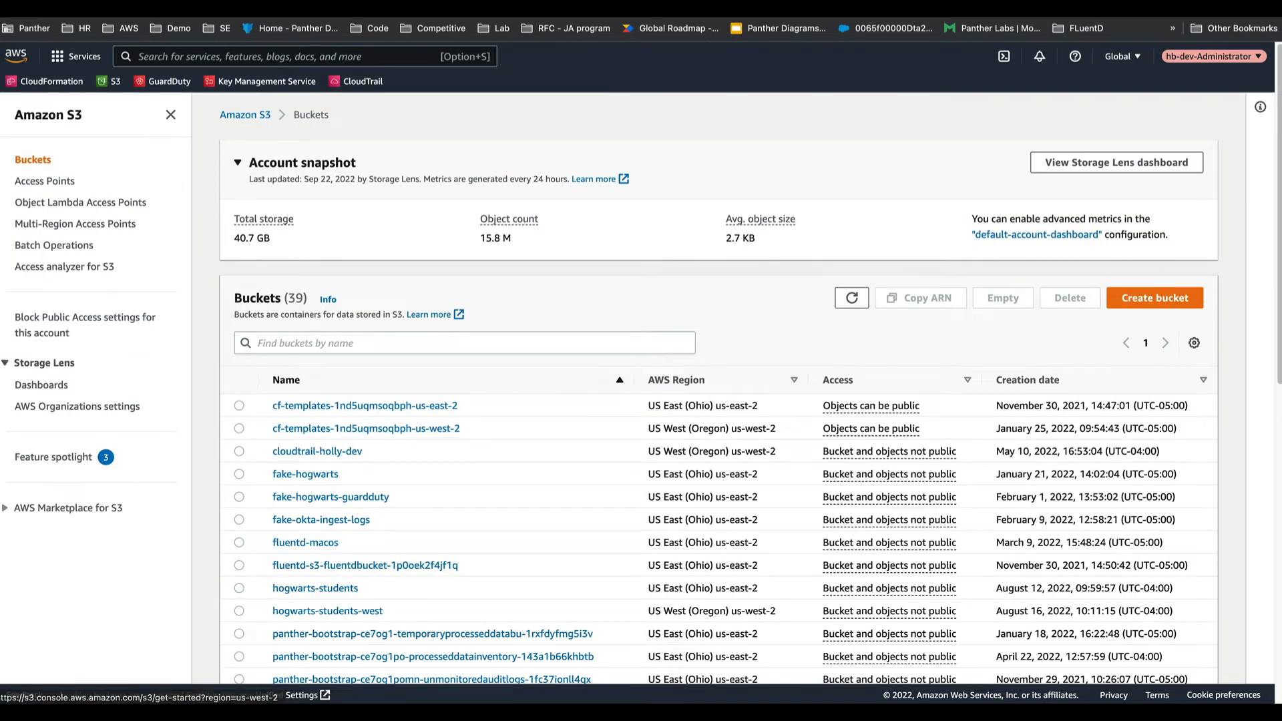
{"action": "left_click", "coordinate": [287, 10]}
{"action": "right_click", "coordinate": [893, 327]}
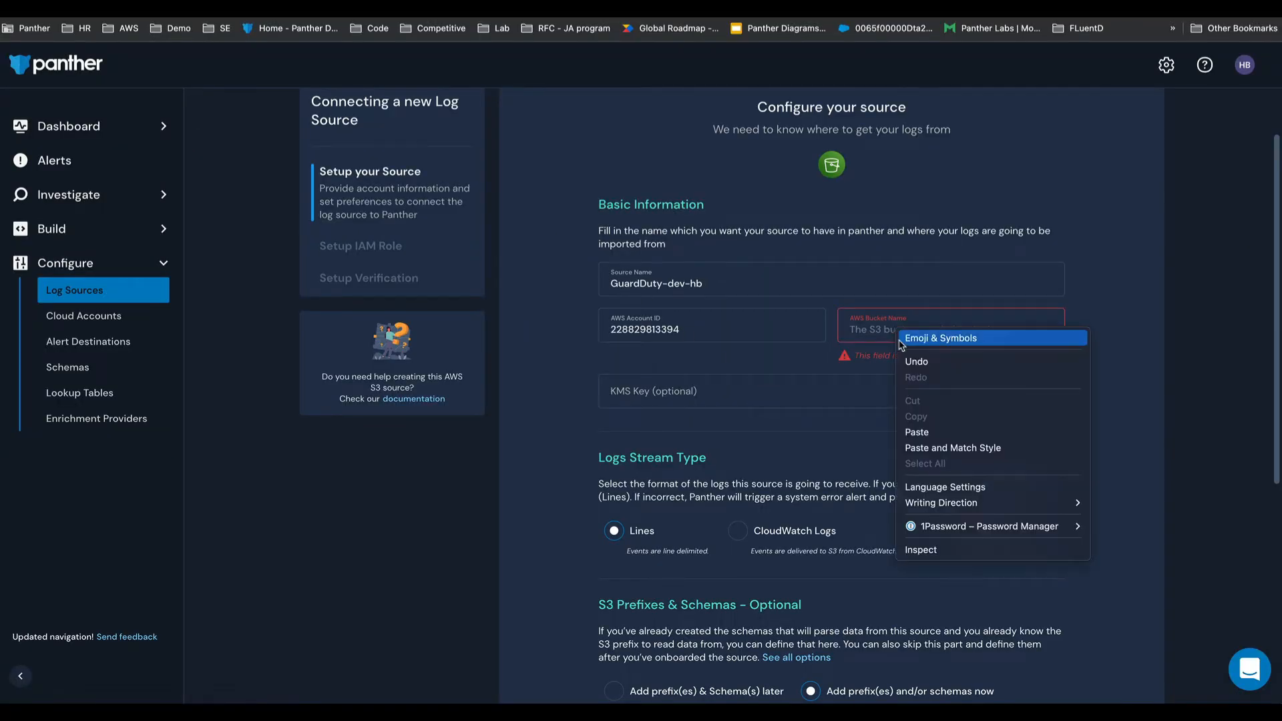
{"action": "left_click", "coordinate": [932, 438]}
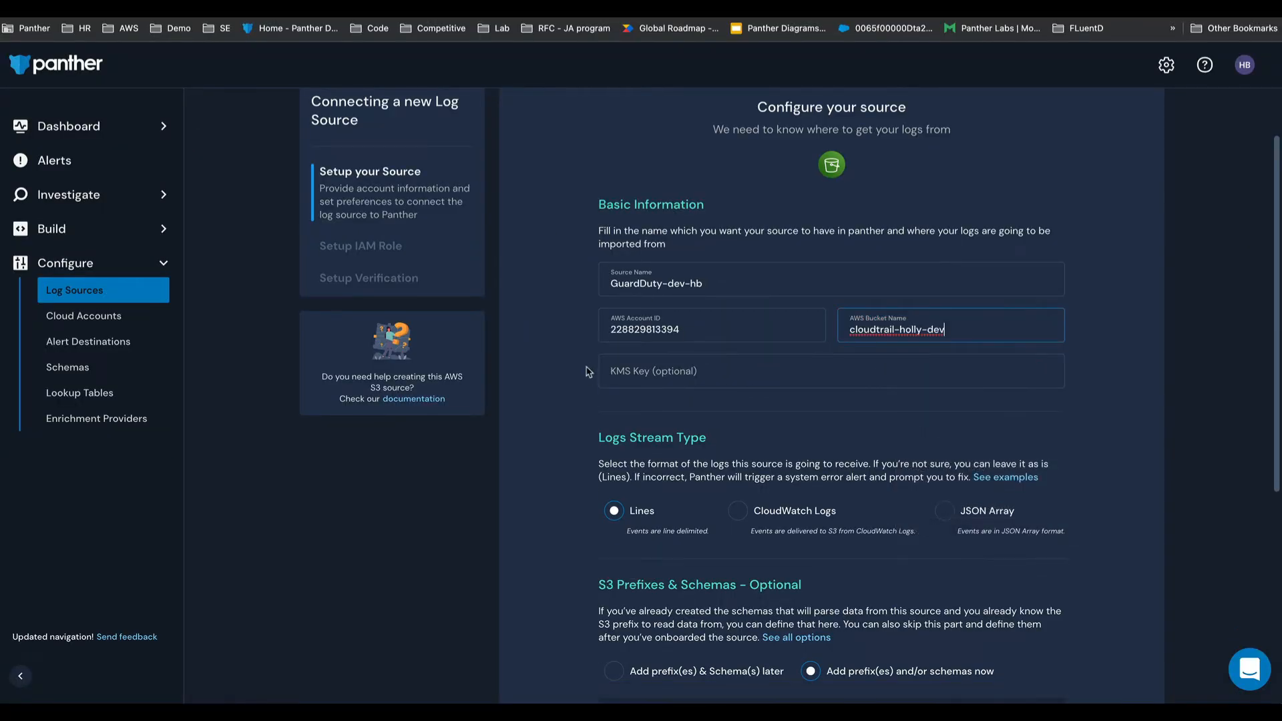
Step: Copy the ARN of the customer managed key GuardDutyWest from KMS into the source's optional KMS key
{"action": "left_click", "coordinate": [611, 366]}
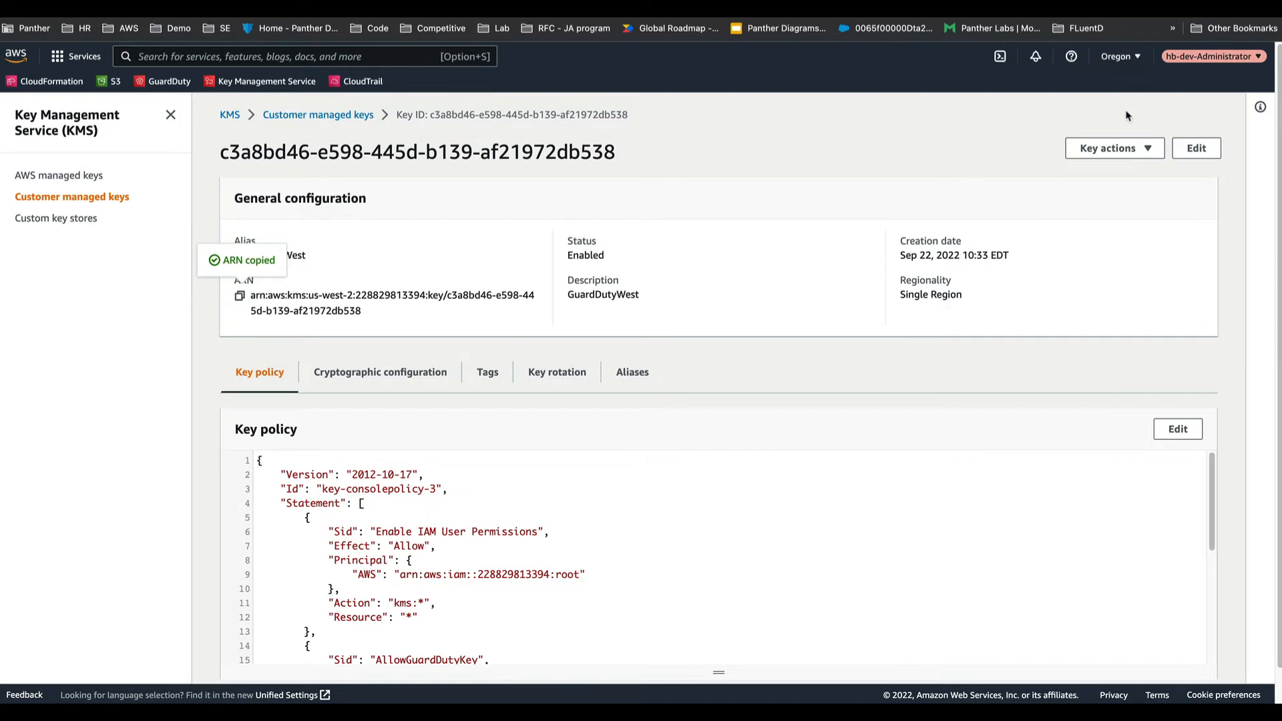
{"action": "left_click", "coordinate": [1115, 58]}
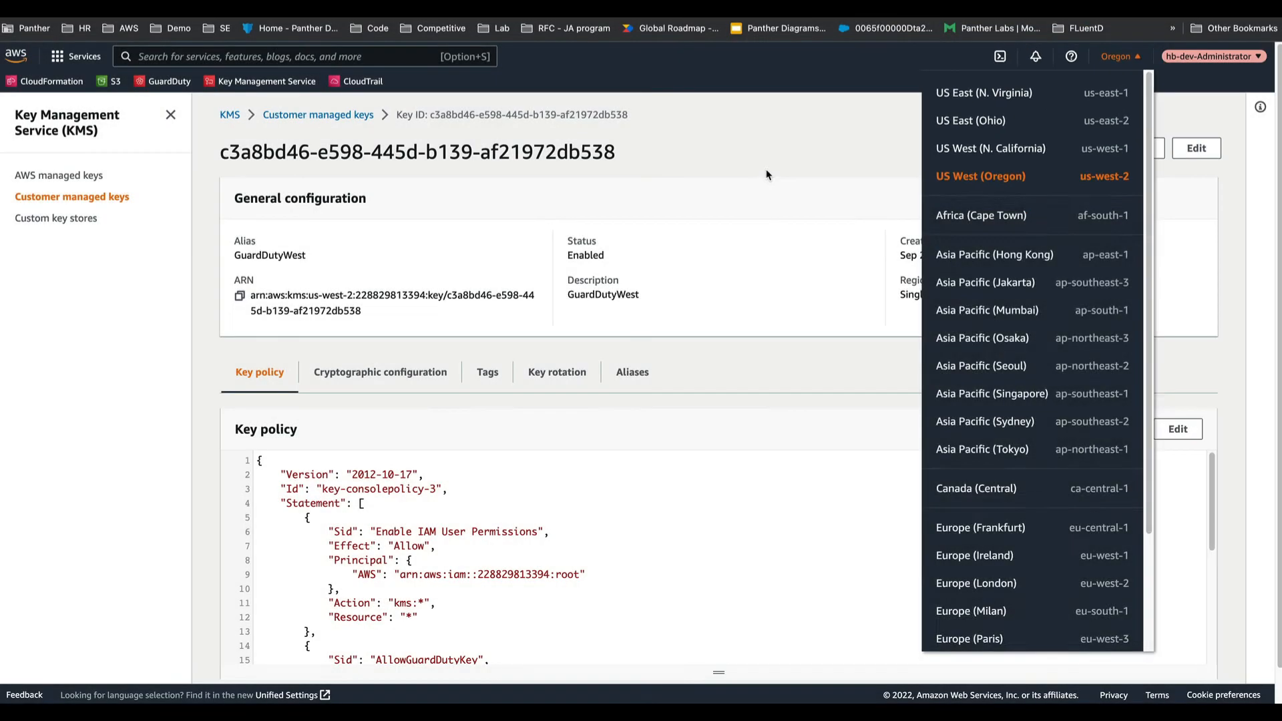
{"action": "left_click", "coordinate": [772, 172]}
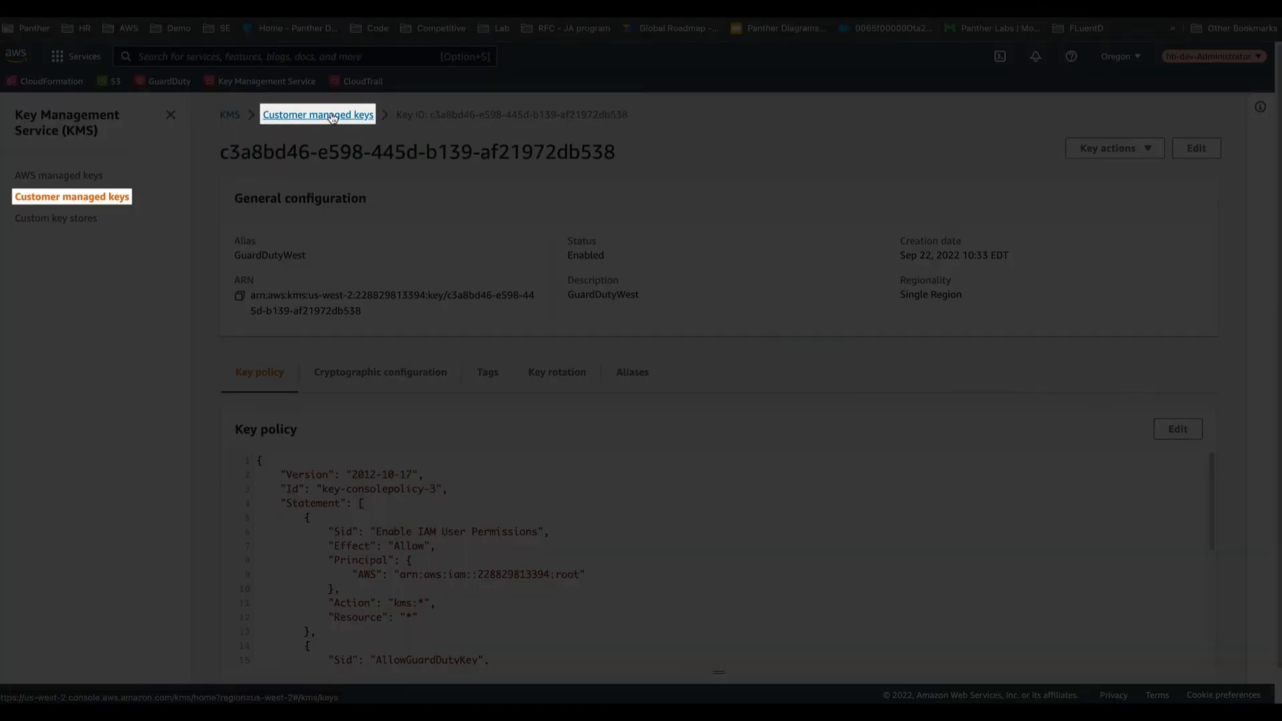
{"action": "left_click", "coordinate": [321, 119]}
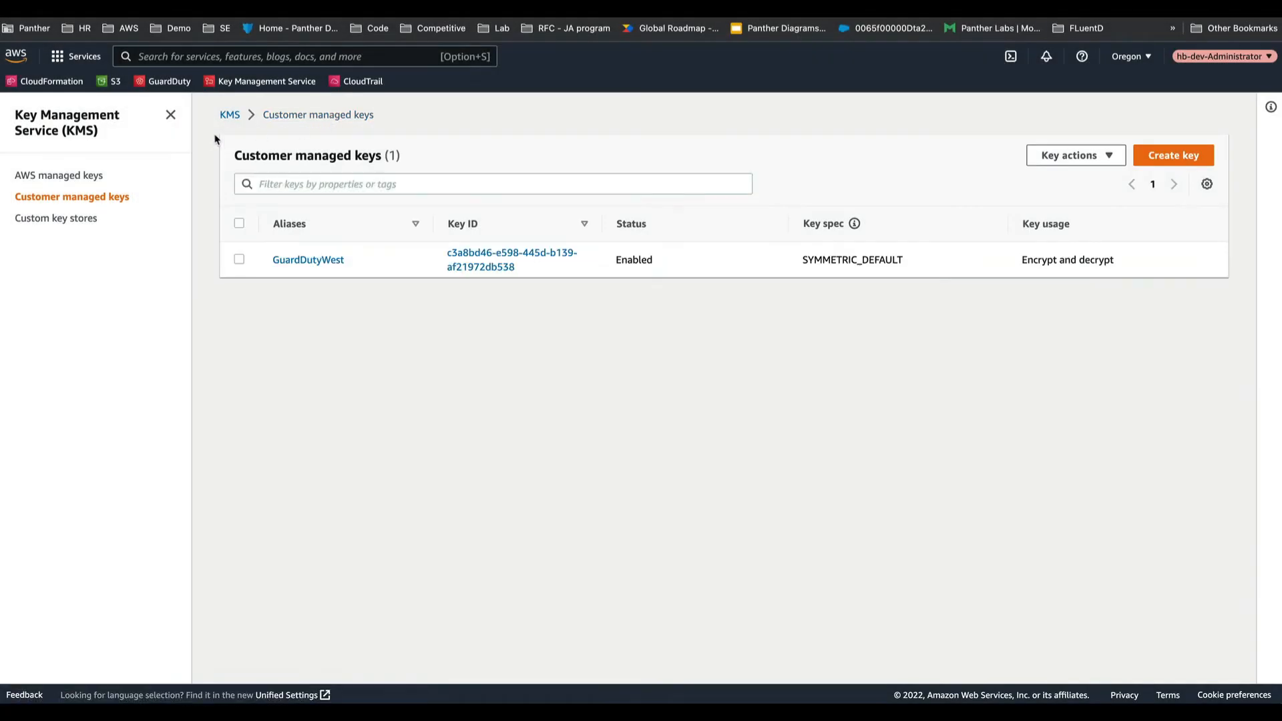
{"action": "left_click", "coordinate": [322, 265]}
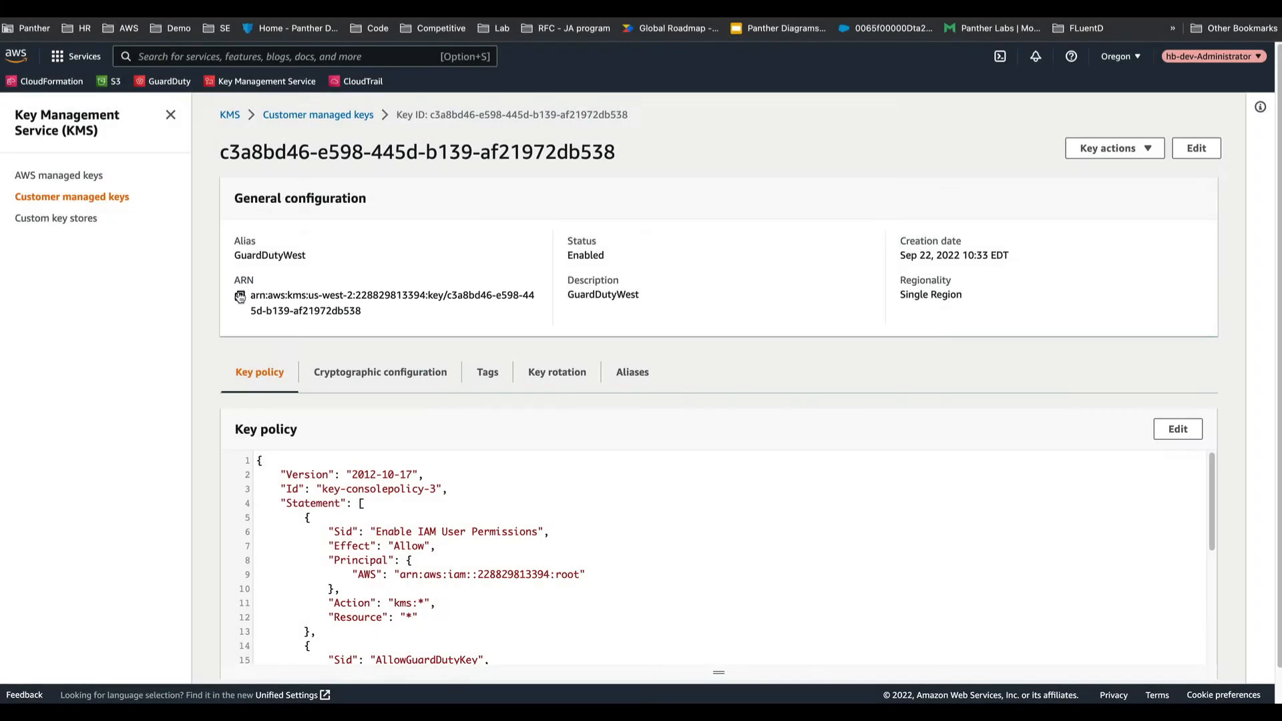
{"action": "left_click", "coordinate": [239, 296]}
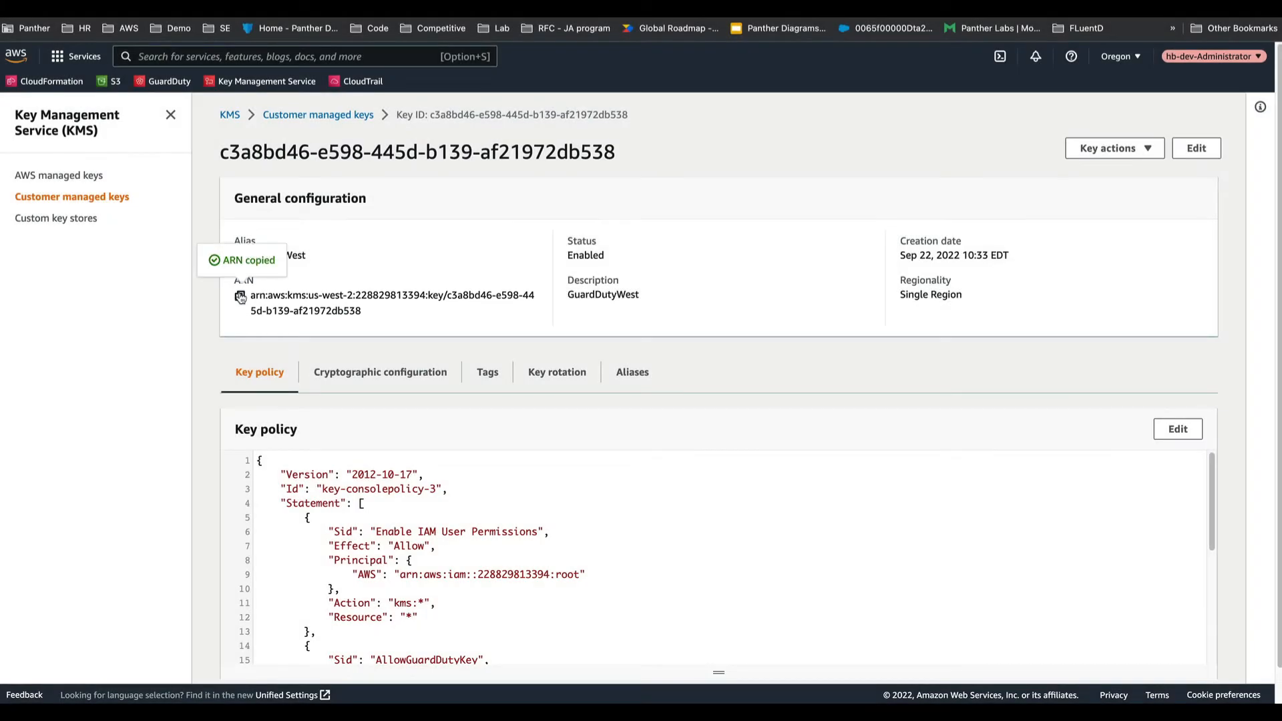
{"action": "left_click", "coordinate": [334, 8]}
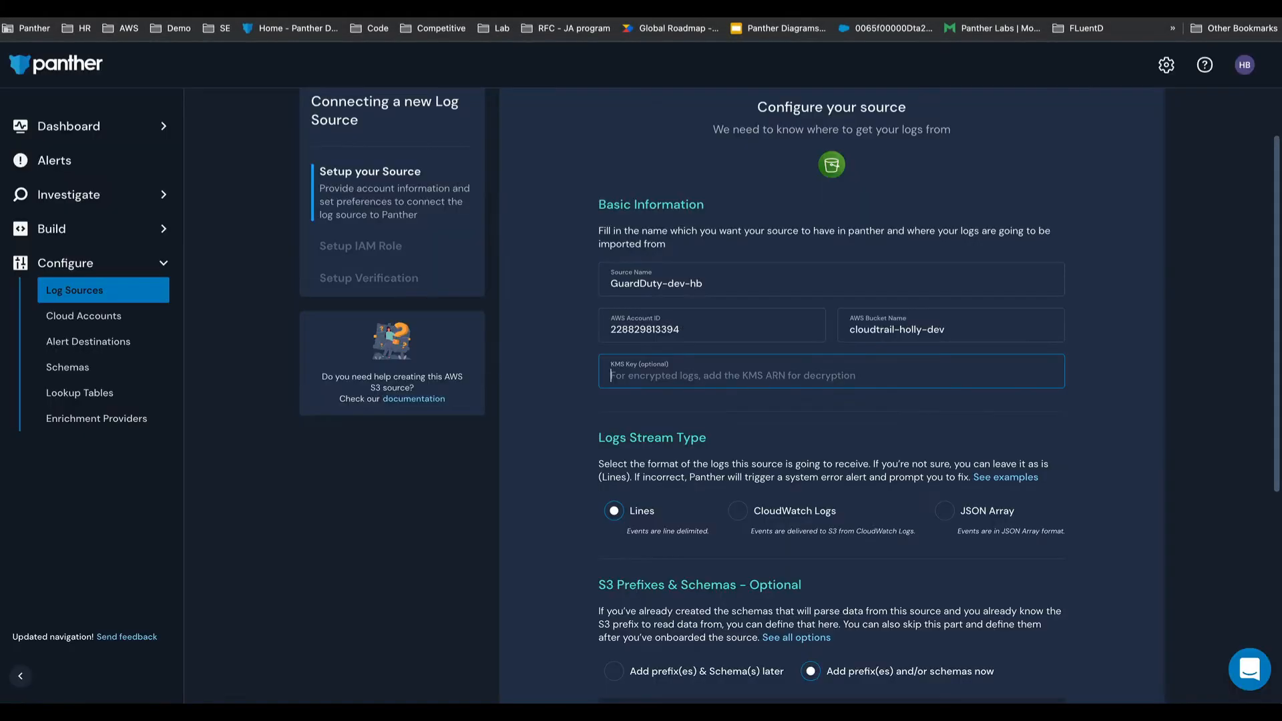
{"action": "right_click", "coordinate": [641, 371]}
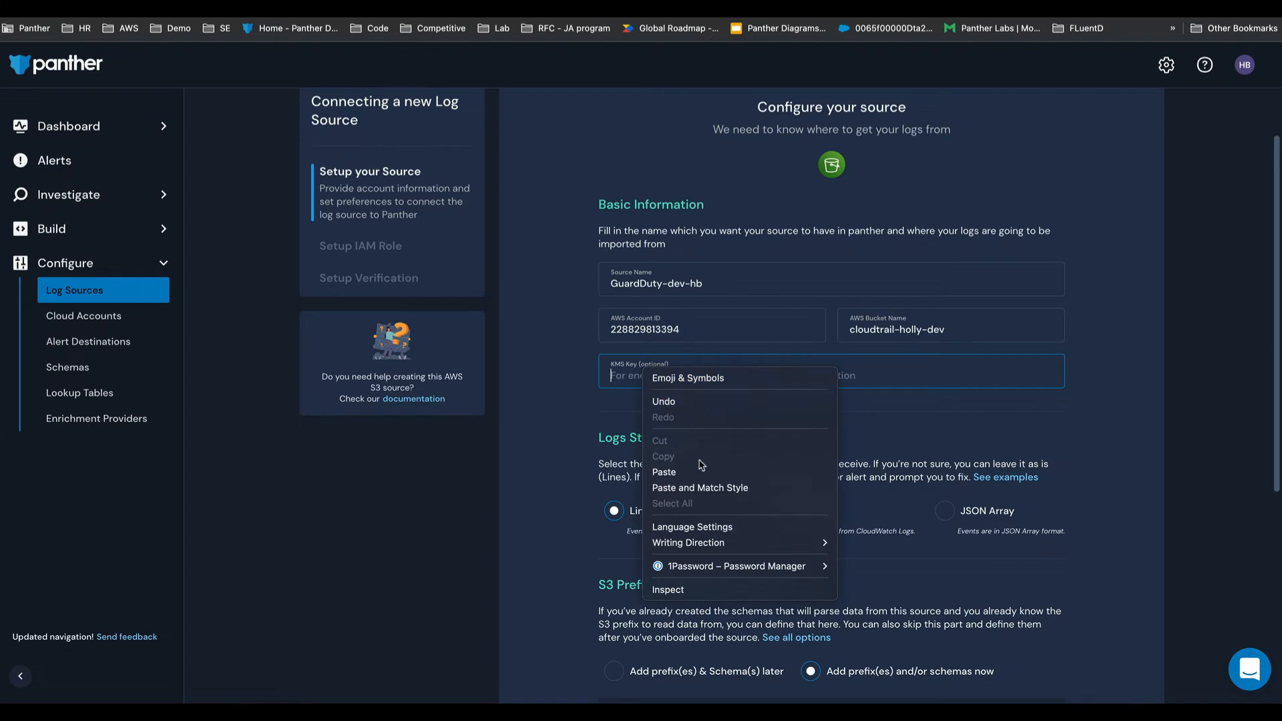
{"action": "left_click", "coordinate": [701, 472]}
Step: Continue to the IAM role setup with the preset stream type and schemas, and launch the role's CloudFormation template in the AWS console
{"action": "scroll", "coordinate": [1109, 430], "scroll_direction": "down", "scroll_amount": 2}
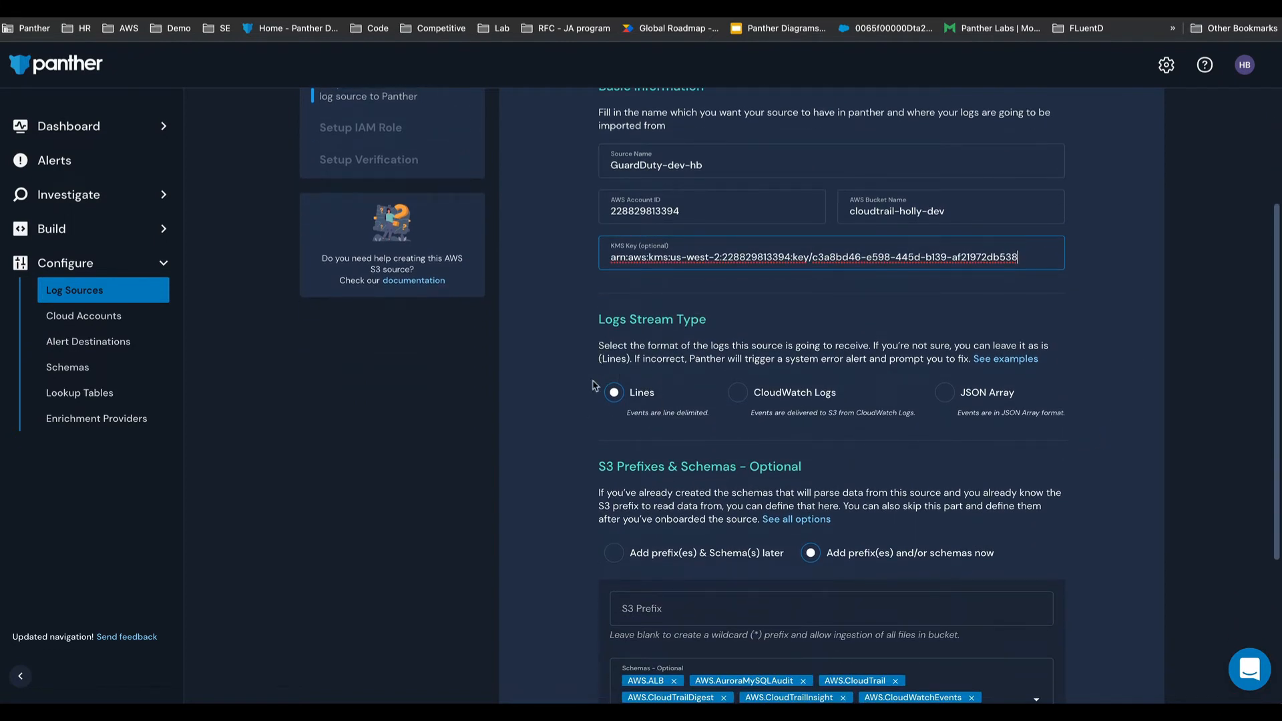
{"action": "scroll", "coordinate": [1100, 469], "scroll_direction": "down", "scroll_amount": 4}
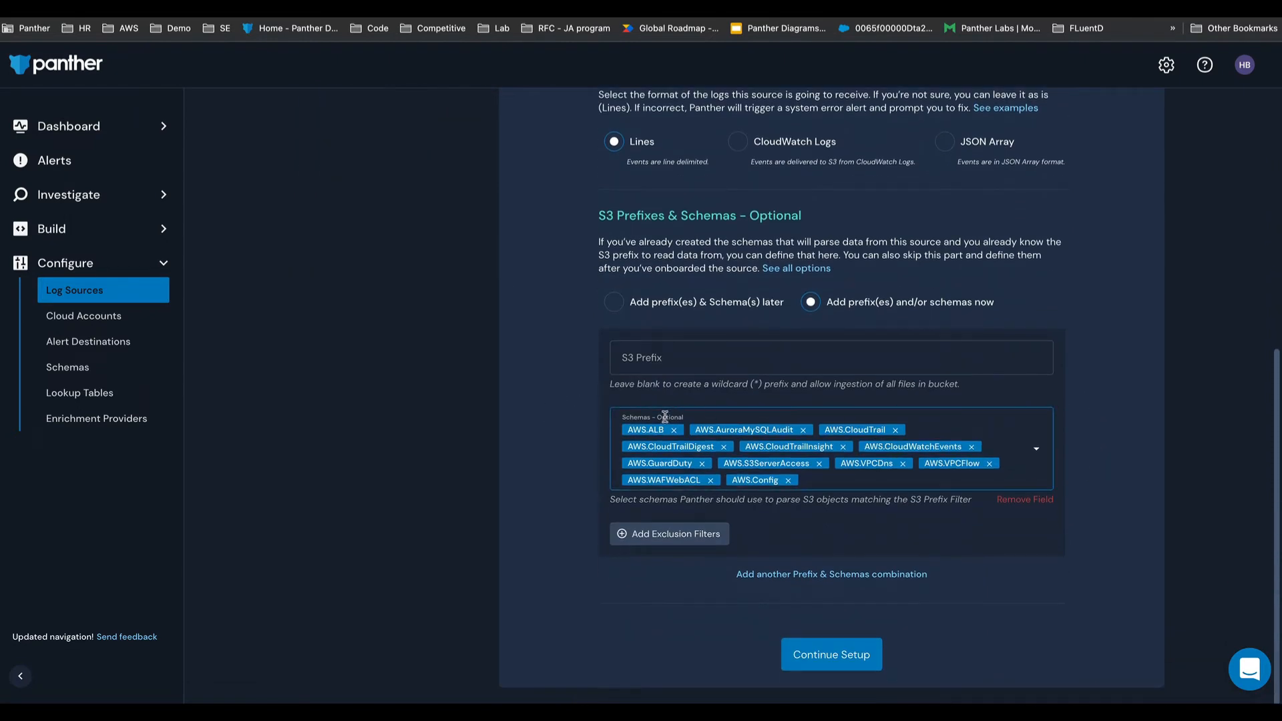
{"action": "left_click", "coordinate": [836, 660]}
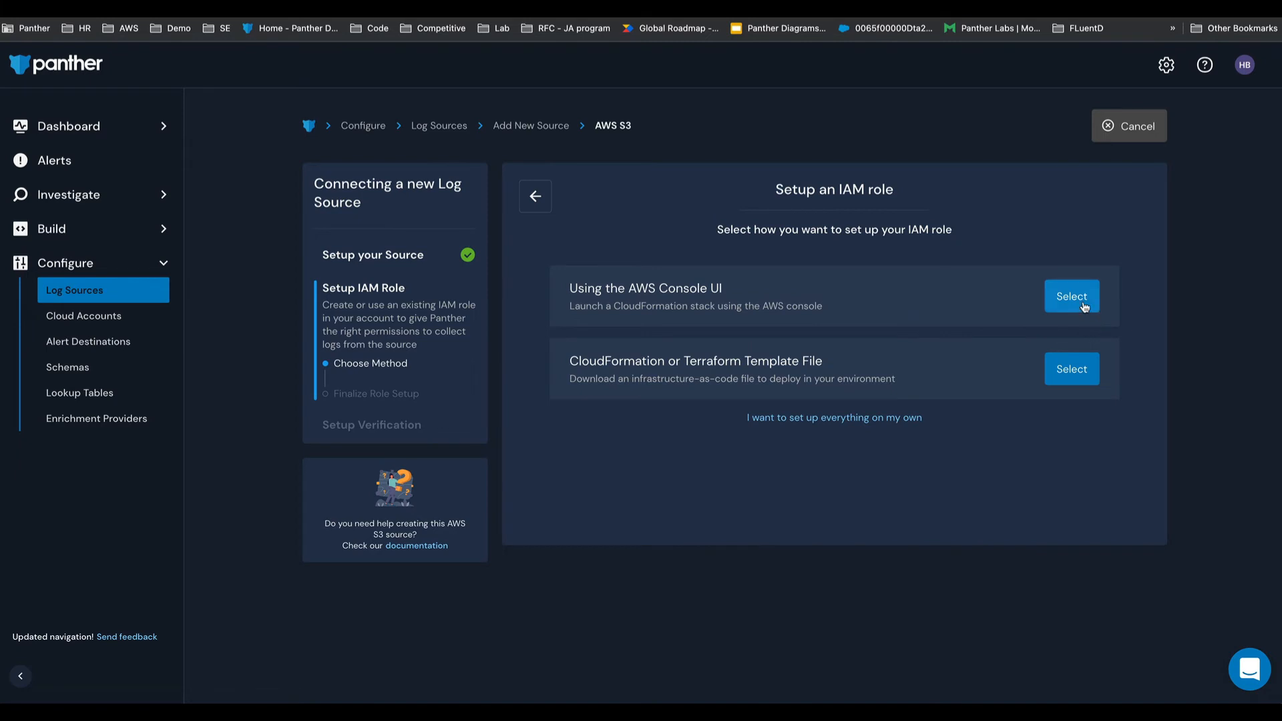
{"action": "left_click", "coordinate": [1071, 297]}
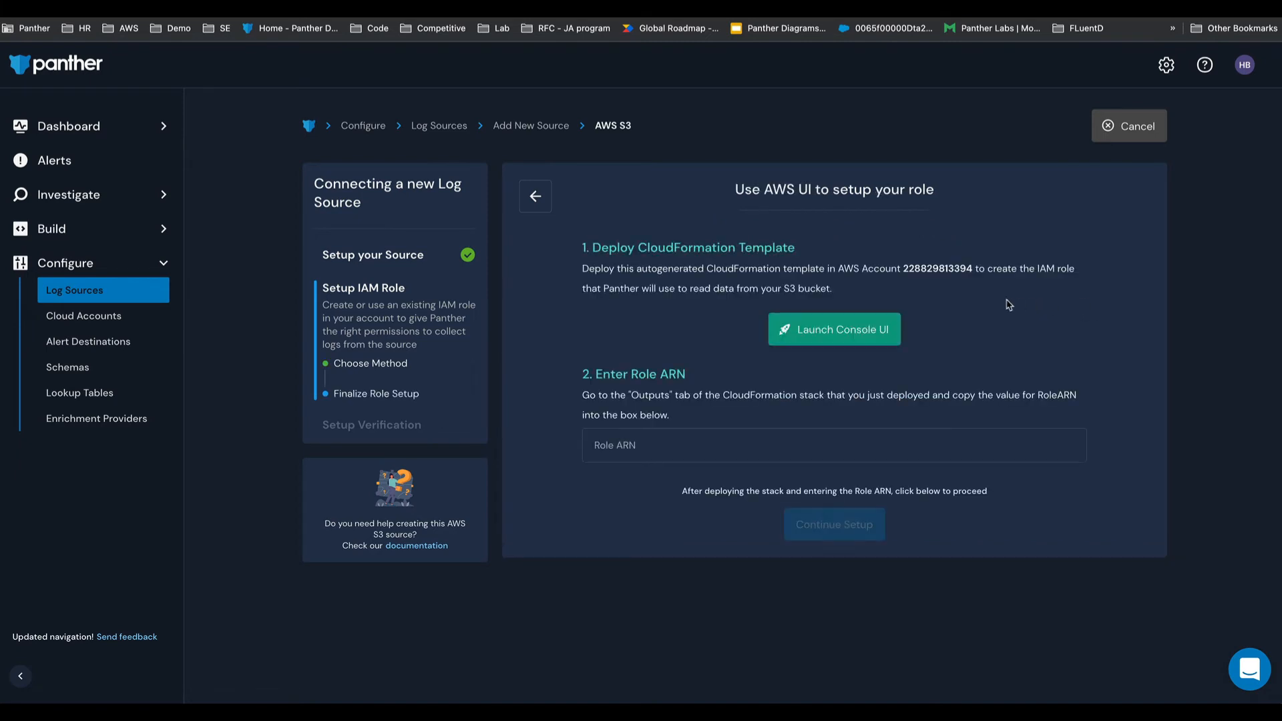
{"action": "left_click", "coordinate": [884, 339]}
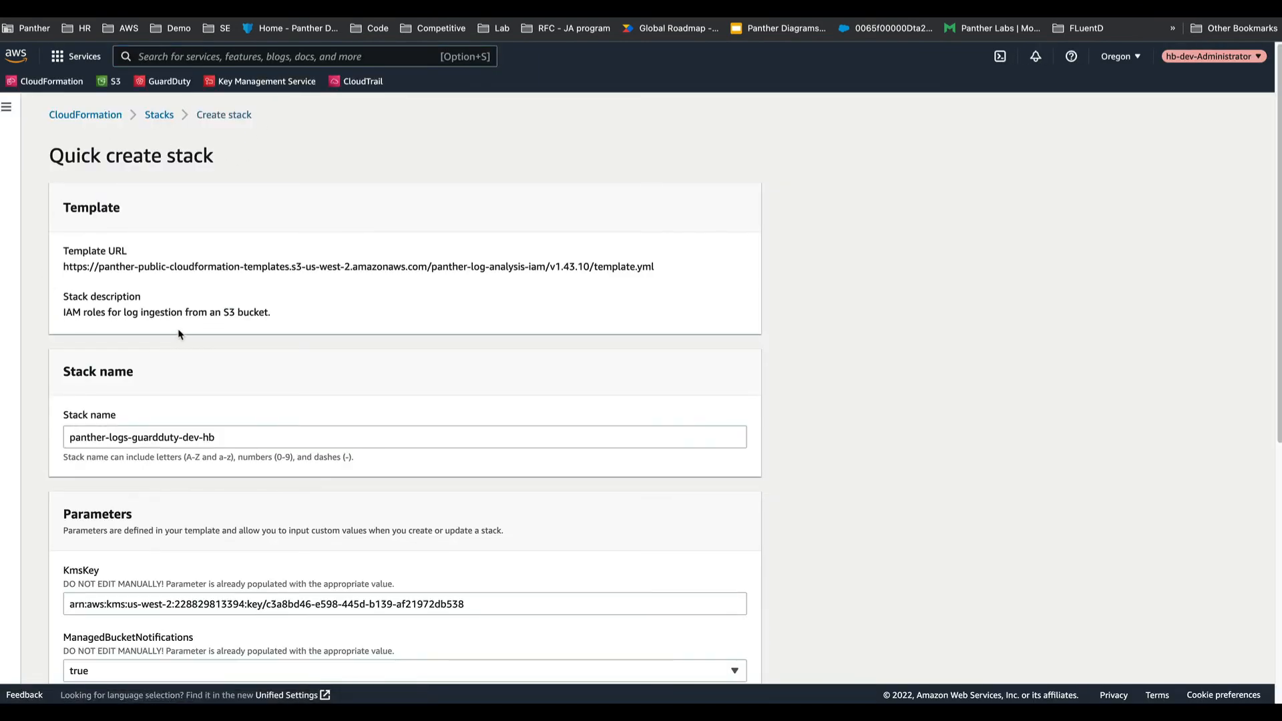
Step: Acknowledge the creation of IAM resources with custom names and create the stack panther-logs-guardduty-dev-hb
{"action": "scroll", "coordinate": [672, 536], "scroll_direction": "down", "scroll_amount": 3}
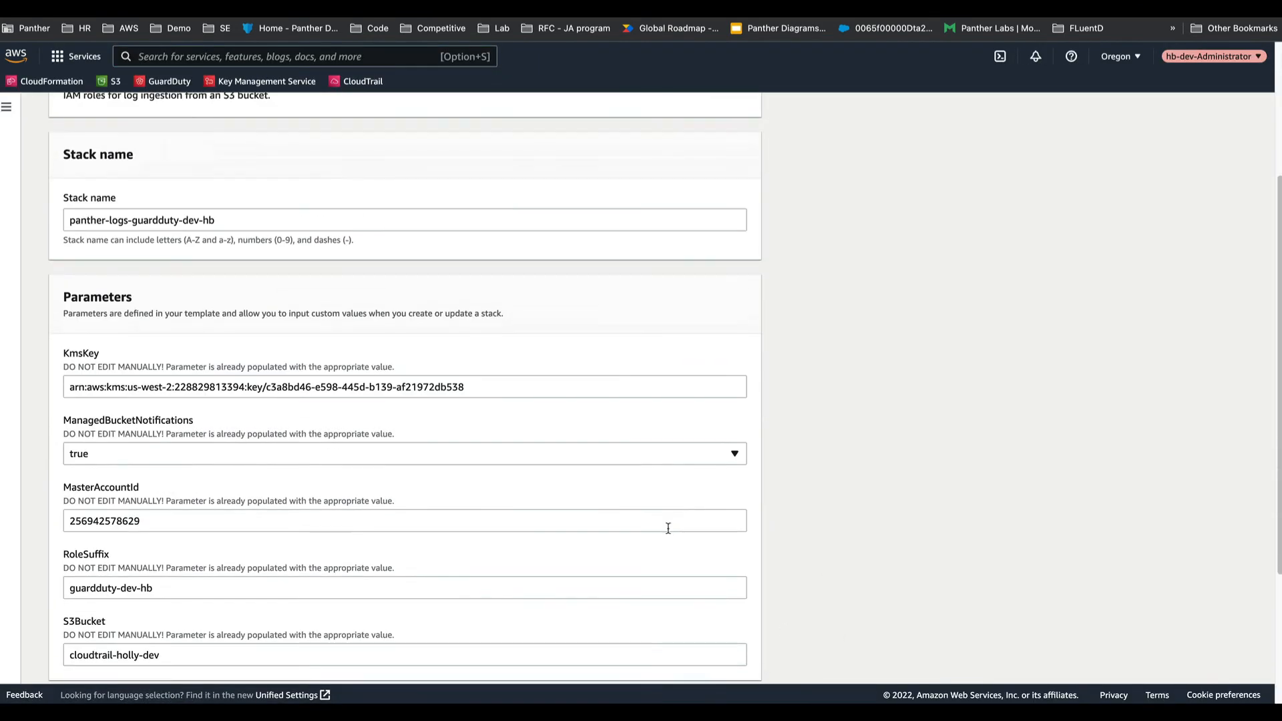
{"action": "scroll", "coordinate": [621, 506], "scroll_direction": "down", "scroll_amount": 3}
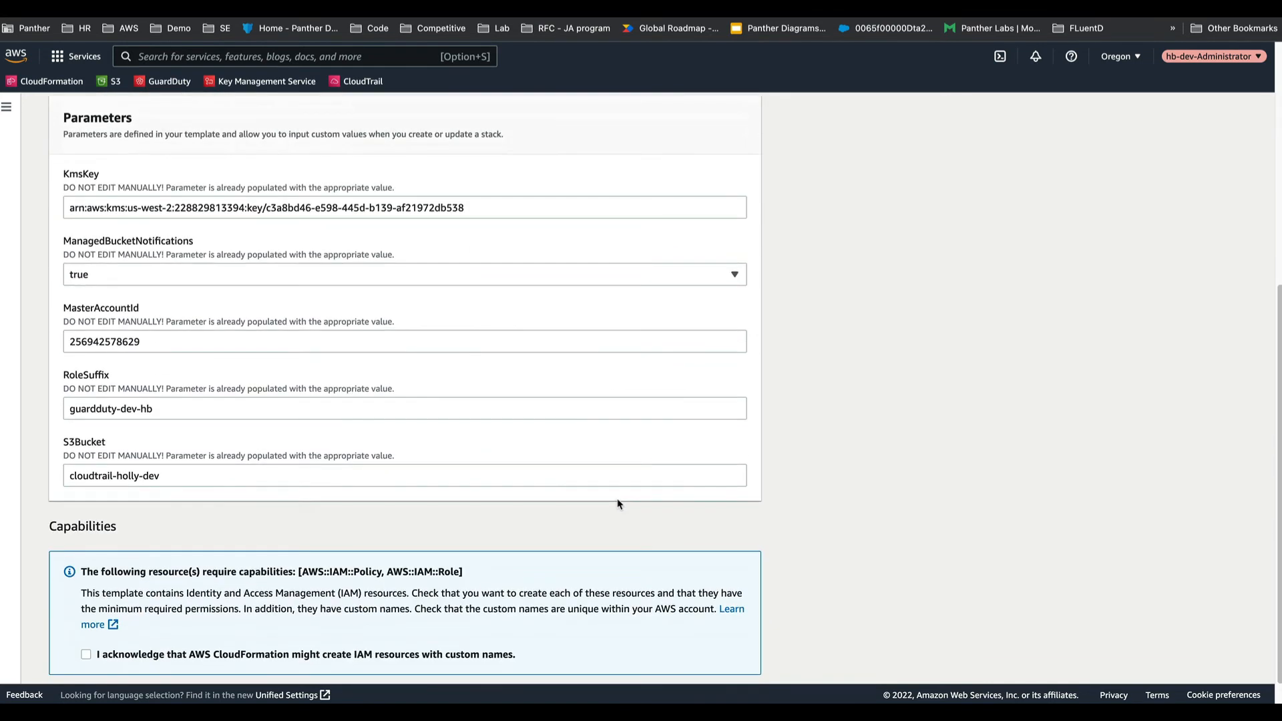
{"action": "scroll", "coordinate": [618, 504], "scroll_direction": "down", "scroll_amount": 1}
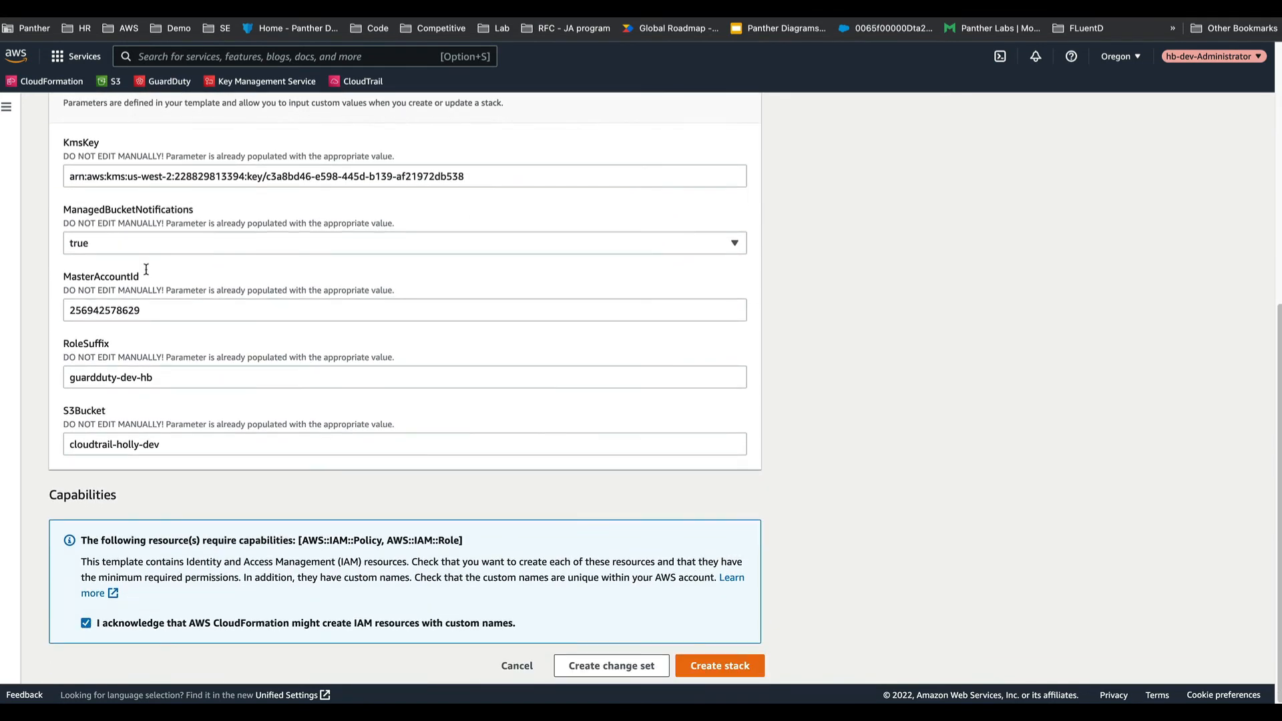
{"action": "left_click", "coordinate": [707, 670]}
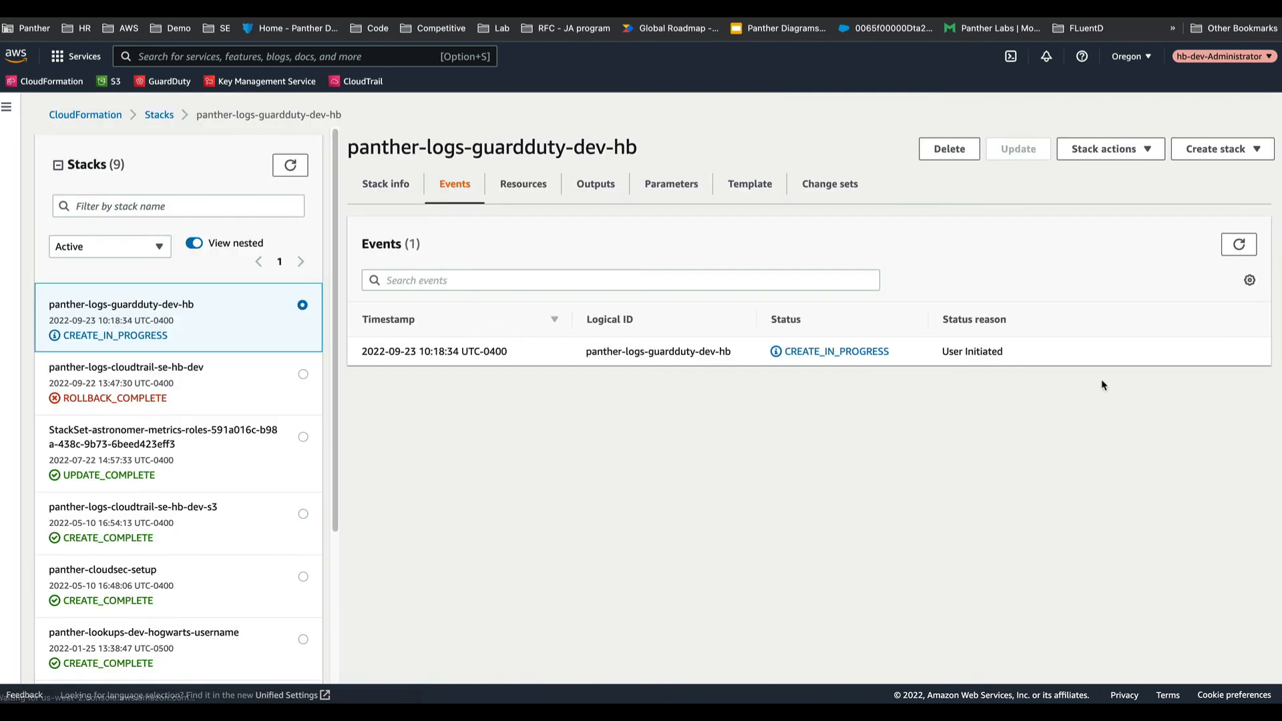
Step: Refresh the events of the stack panther-logs-guardduty-dev-hb to follow the creation of its LogProcessingRole
{"action": "left_click", "coordinate": [1239, 244]}
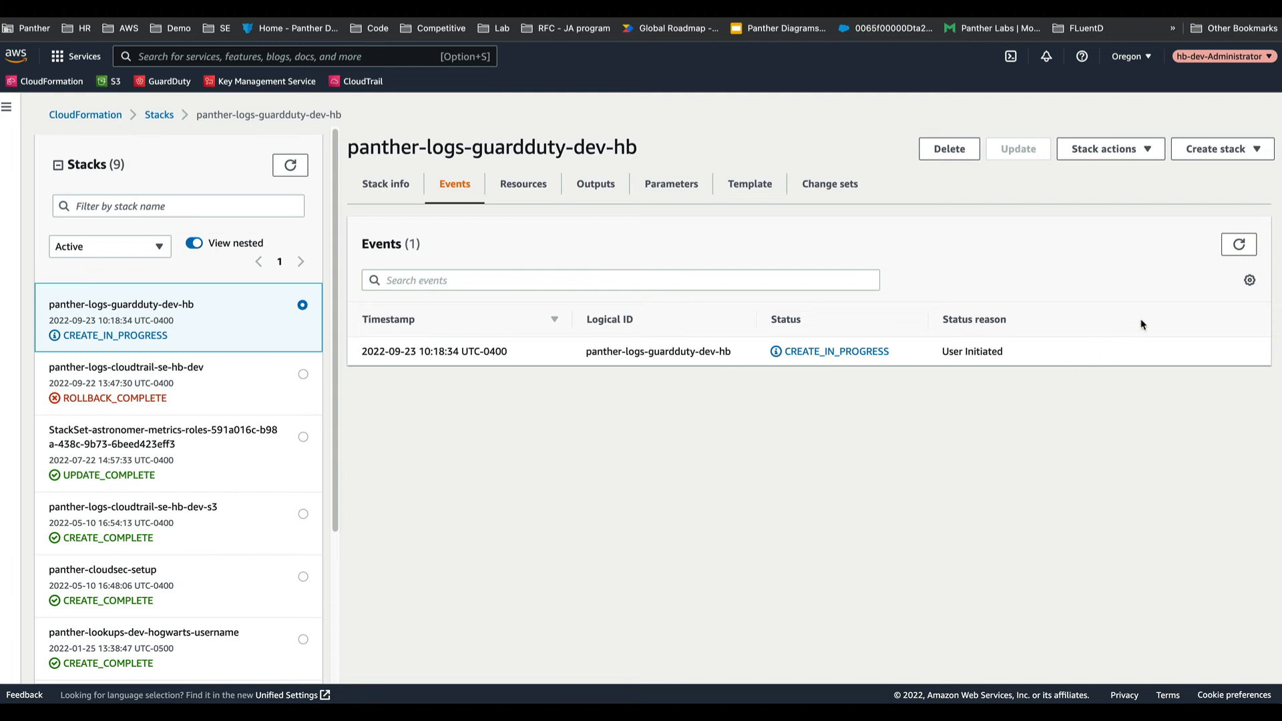
{"action": "left_click", "coordinate": [1239, 249]}
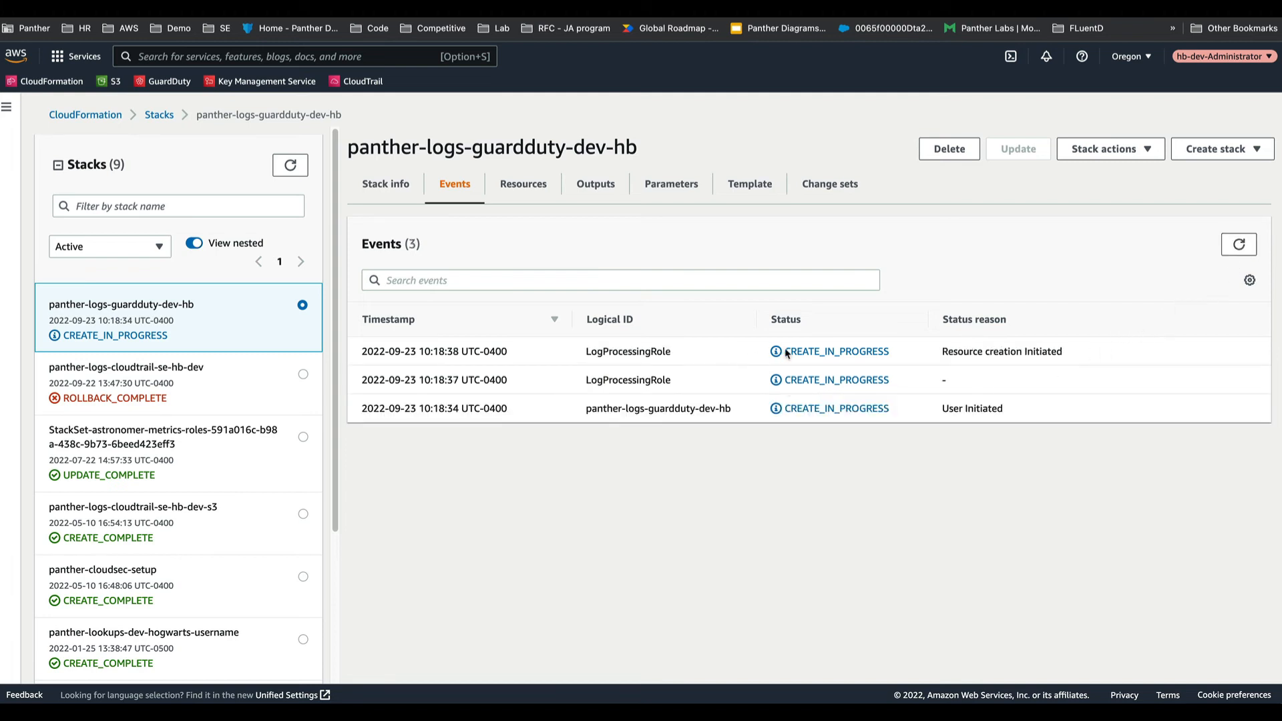
{"action": "left_click", "coordinate": [1239, 247]}
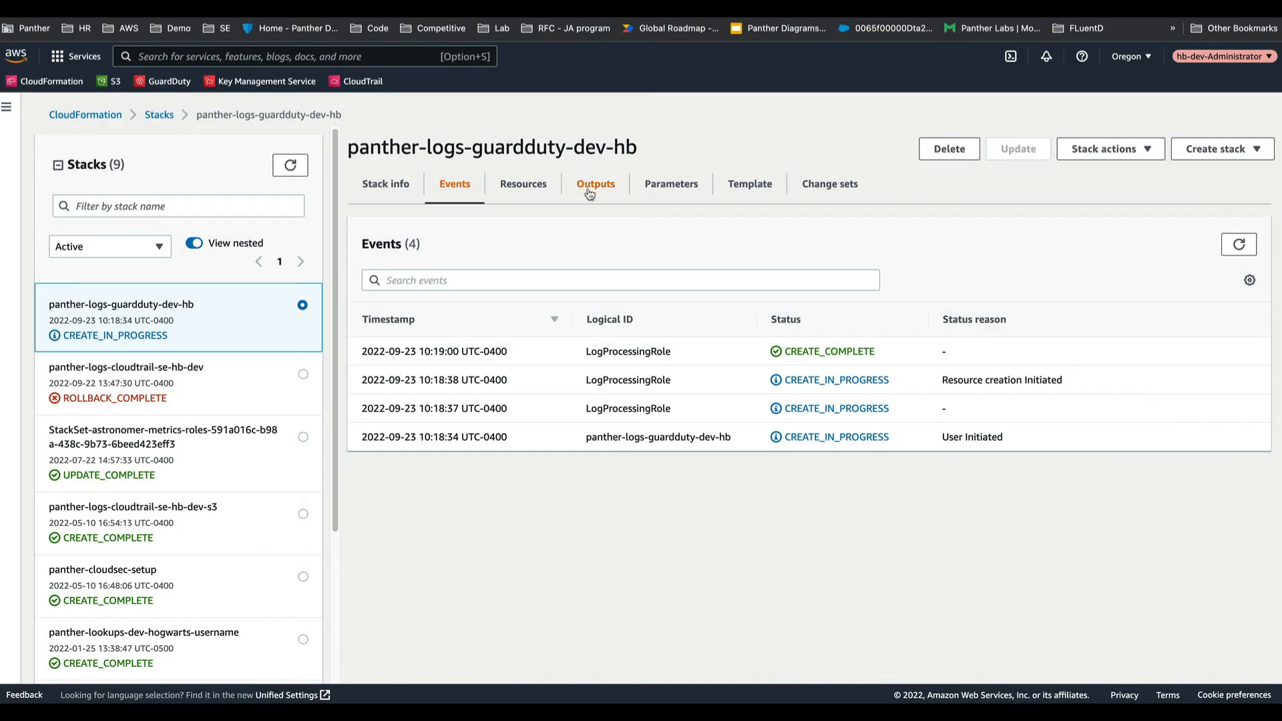
Step: Copy the RoleARN value from the CloudFormation stack's outputs into the Role ARN of Panther's IAM role setup
{"action": "left_click", "coordinate": [601, 189]}
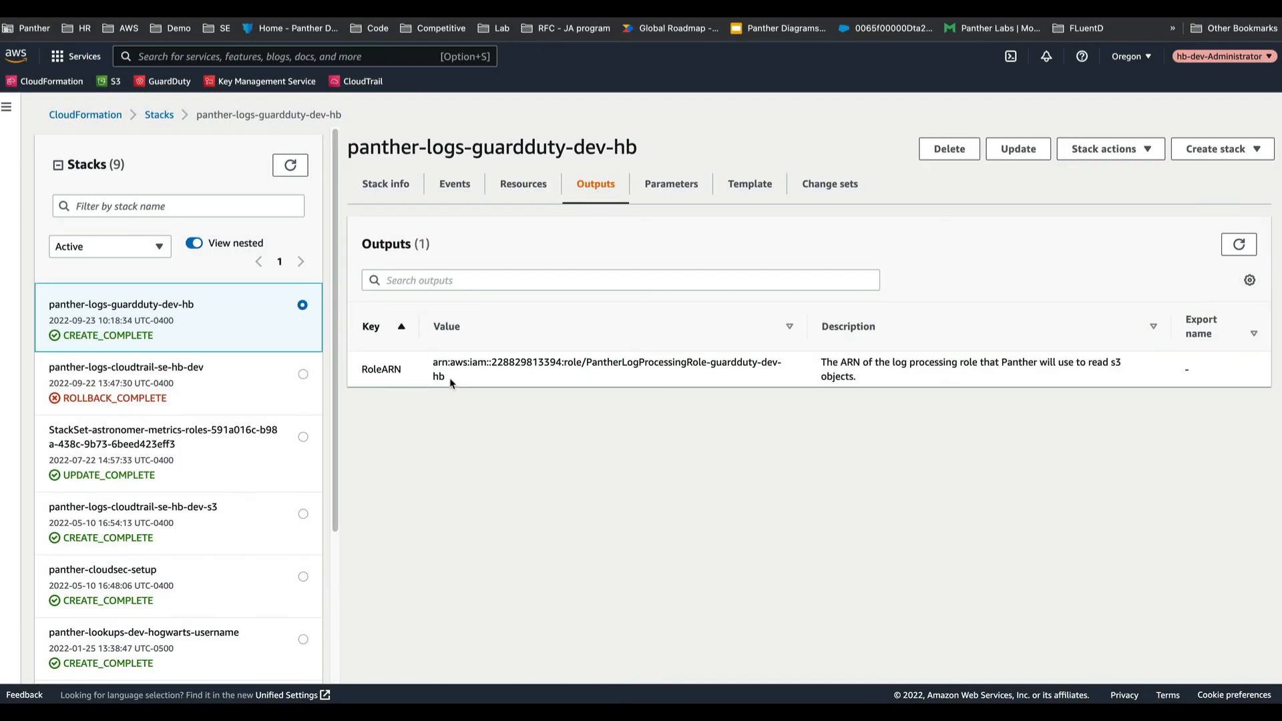
{"action": "left_click_drag", "start_coordinate": [451, 380], "coordinate": [428, 362]}
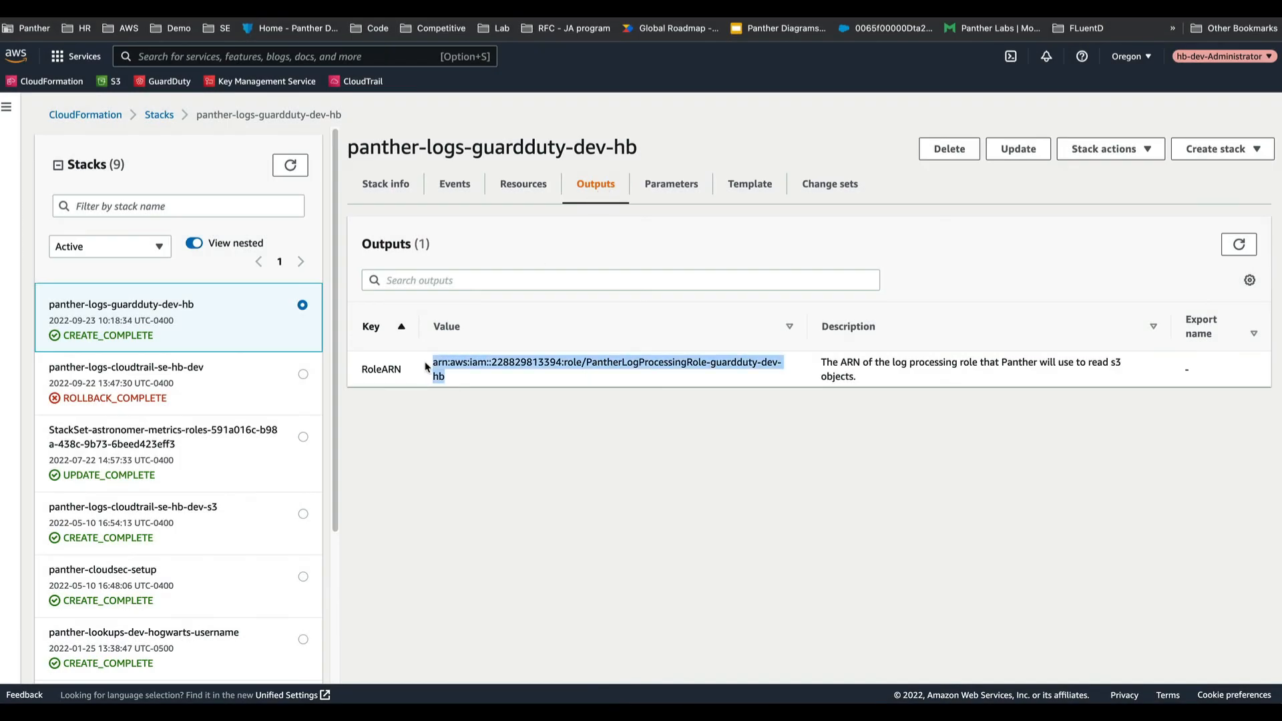
{"action": "right_click", "coordinate": [431, 349]}
{"action": "left_click", "coordinate": [458, 384]}
{"action": "left_click", "coordinate": [152, 8]}
{"action": "right_click", "coordinate": [669, 442]}
{"action": "left_click", "coordinate": [713, 544]}
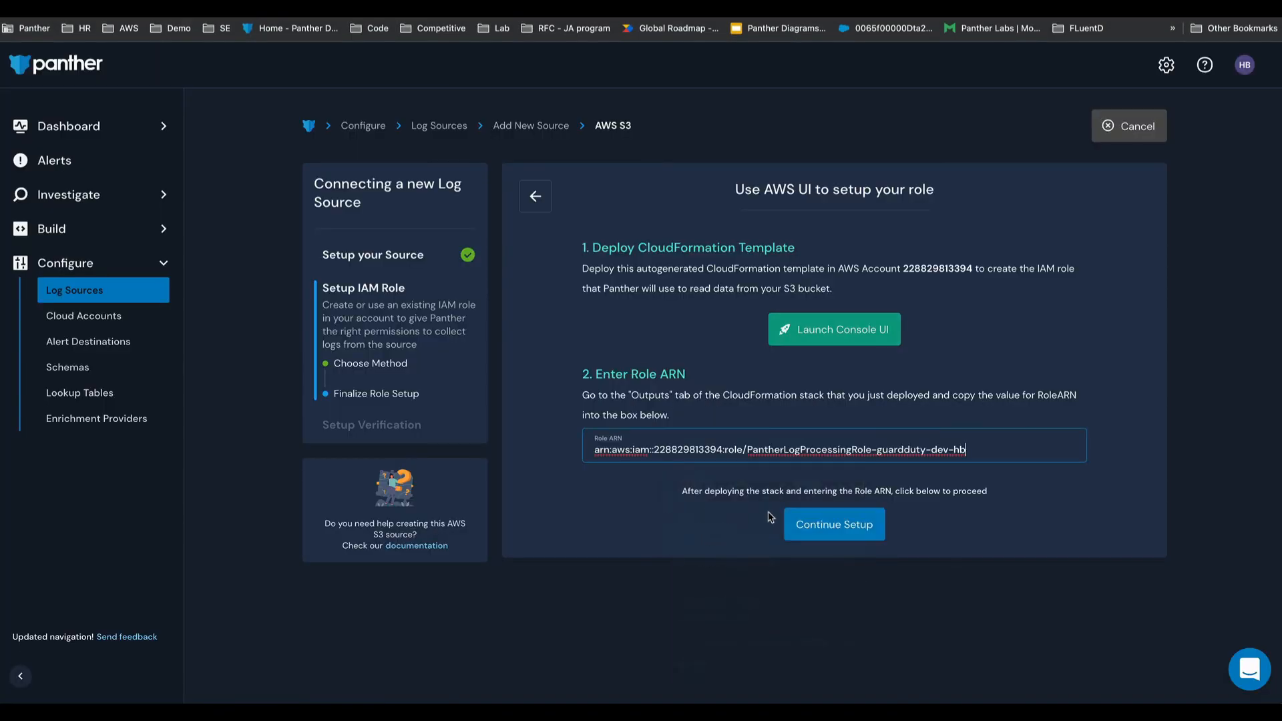
Step: Continue the setup through verification, keeping the no-events alarm at 1 day, and view the new log source
{"action": "left_click", "coordinate": [836, 525]}
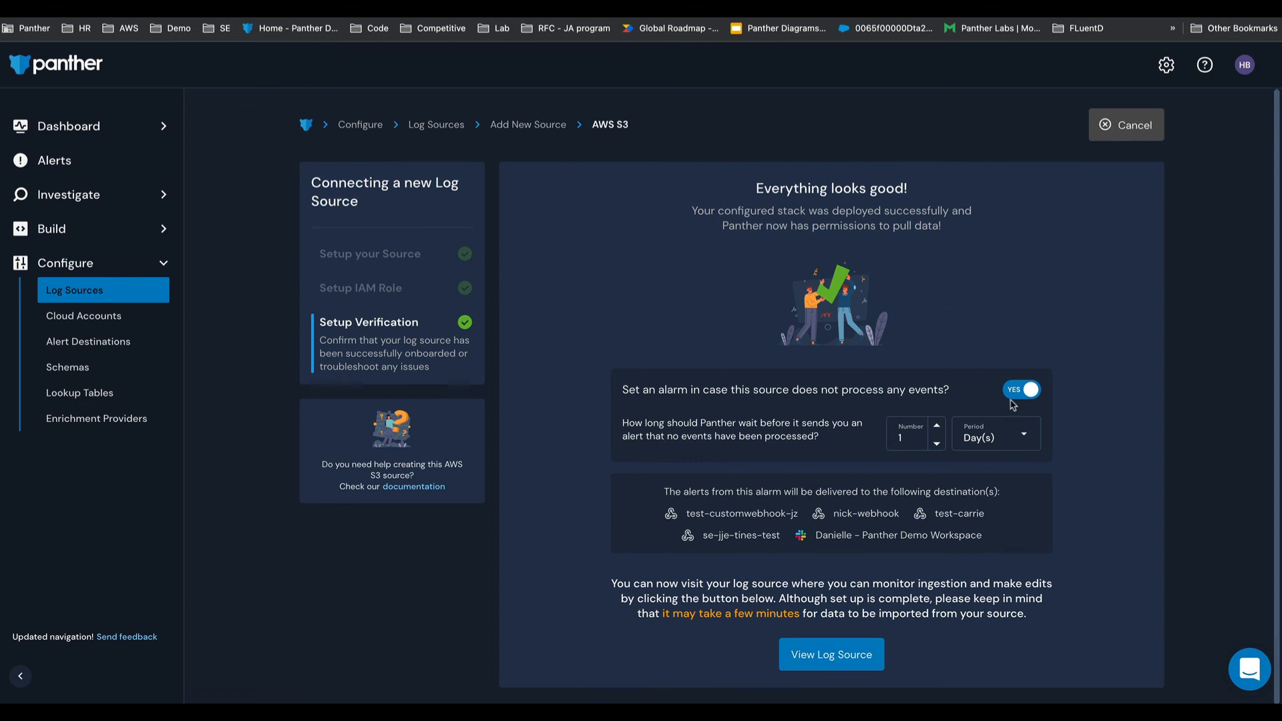
{"action": "left_click", "coordinate": [817, 655]}
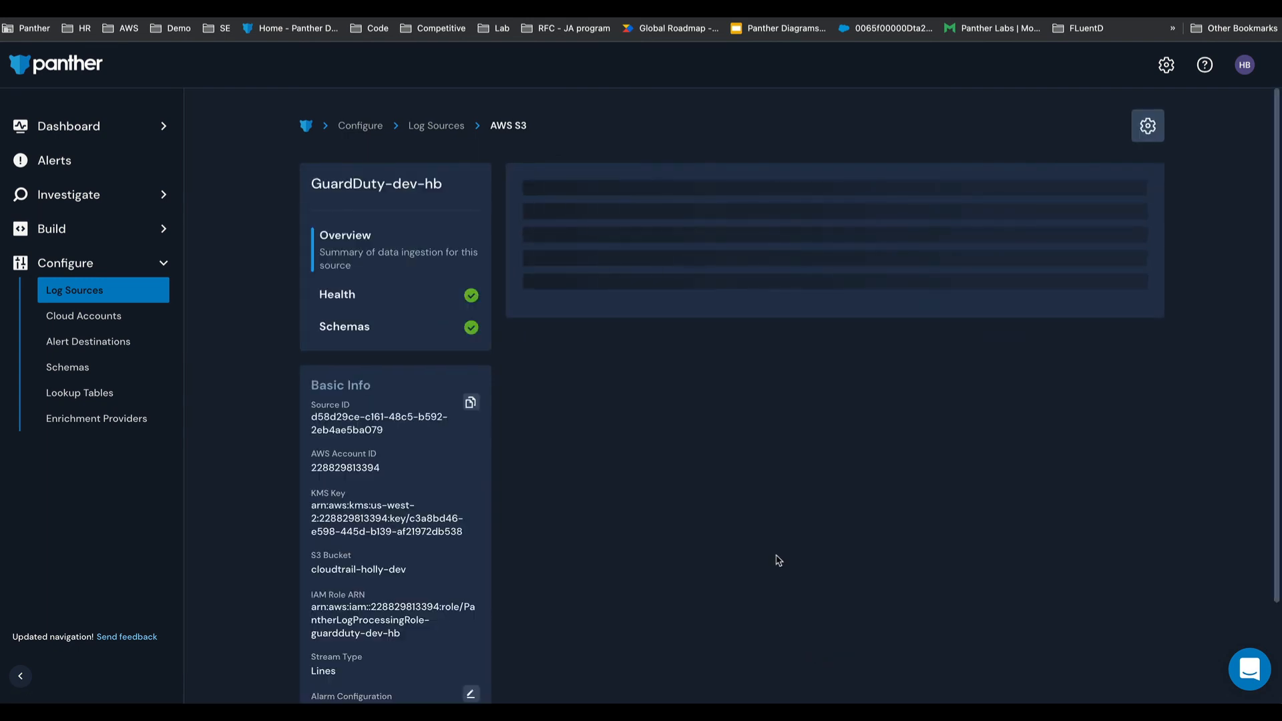